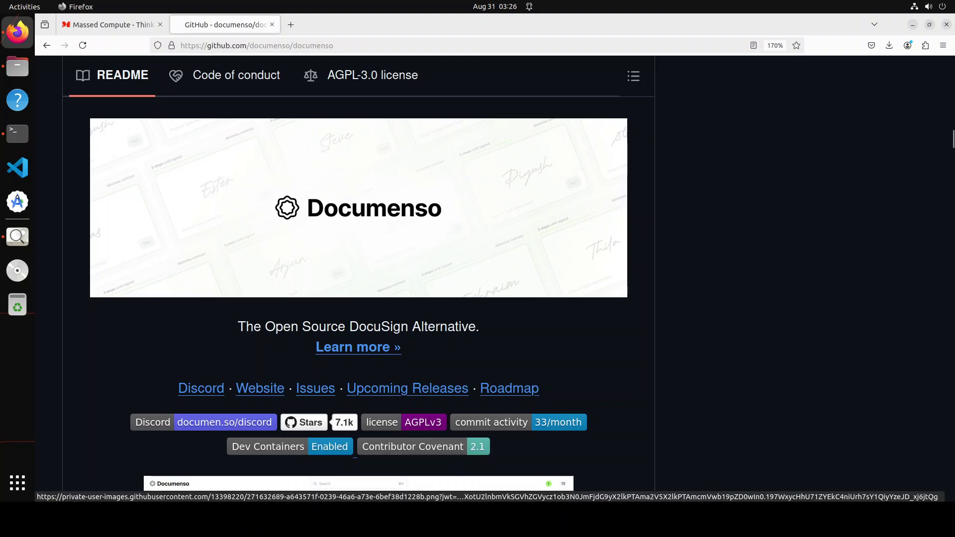
Step: Switch to the Massed Compute site tab and open a terminal window
{"action": "left_click", "coordinate": [124, 25]}
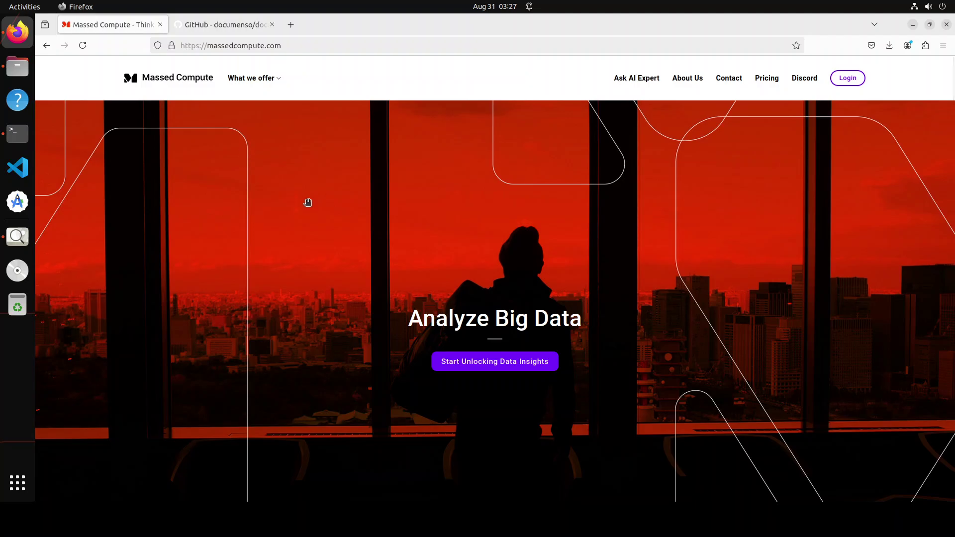
{"action": "left_click", "coordinate": [13, 134]}
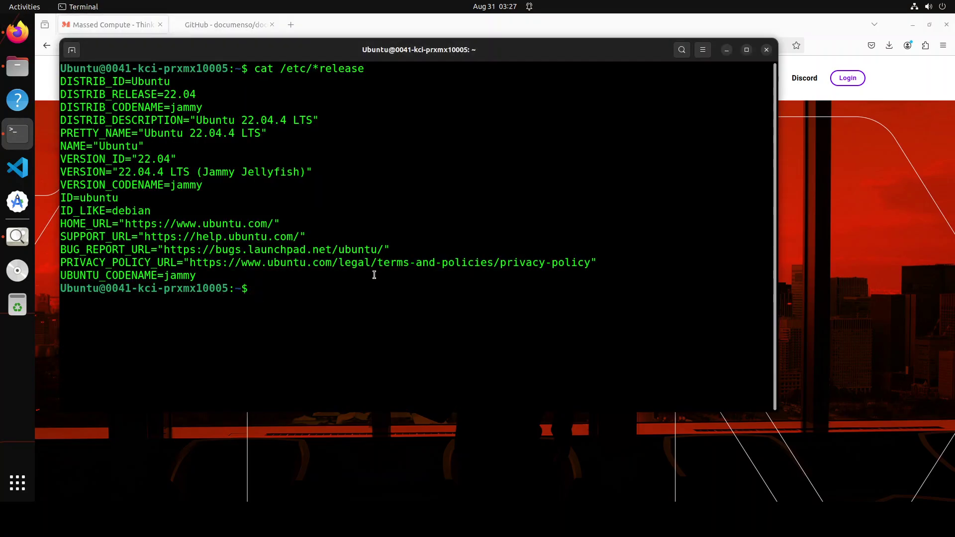
Step: Recall and rerun nvidia-smi from history to confirm the RTX A6000 GPU status
{"action": "key", "text": "Up"}
{"action": "key", "text": "Up"}
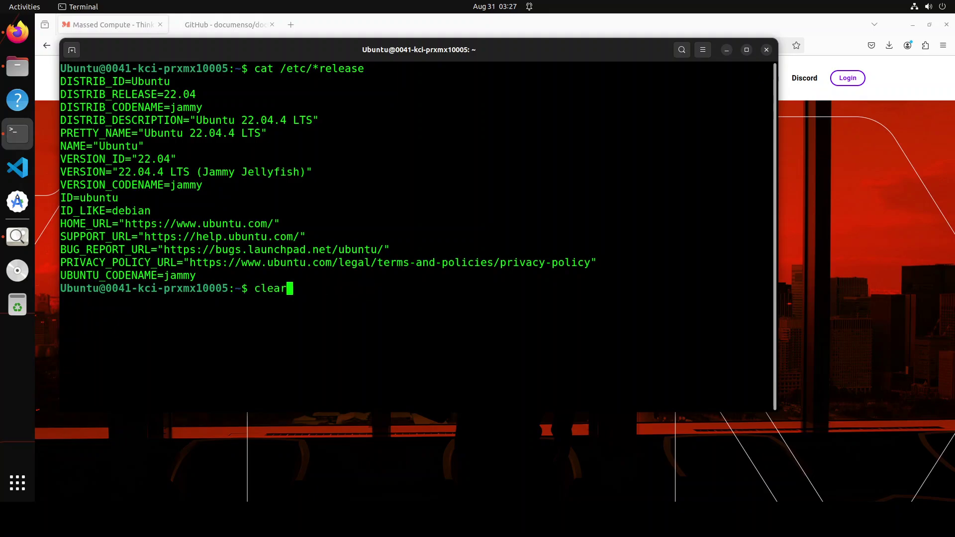
{"action": "key", "text": "Up"}
{"action": "key", "text": "Return"}
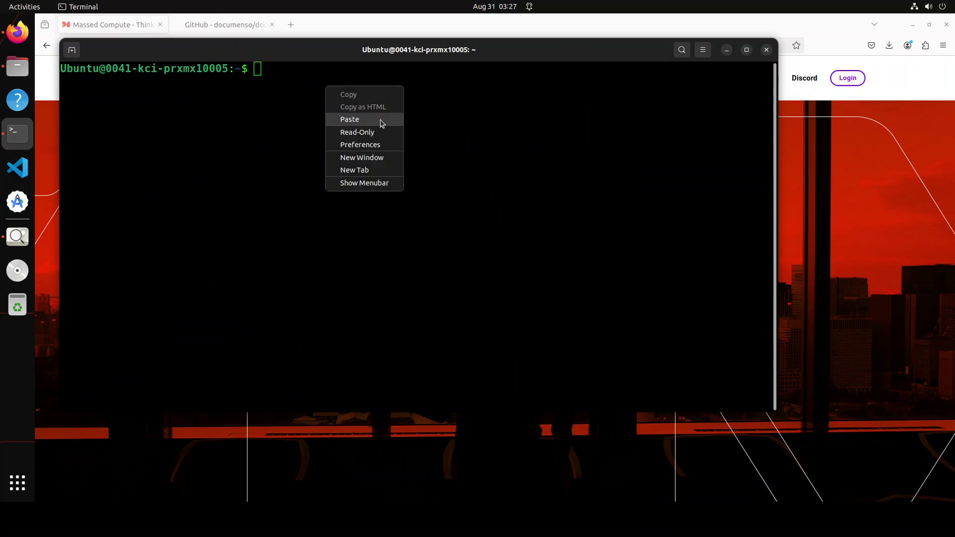
Step: Create and activate the doc conda environment, then clone the documenso repository into ~/documenso
{"action": "key", "text": "Return"}
{"action": "key", "text": "Return"}
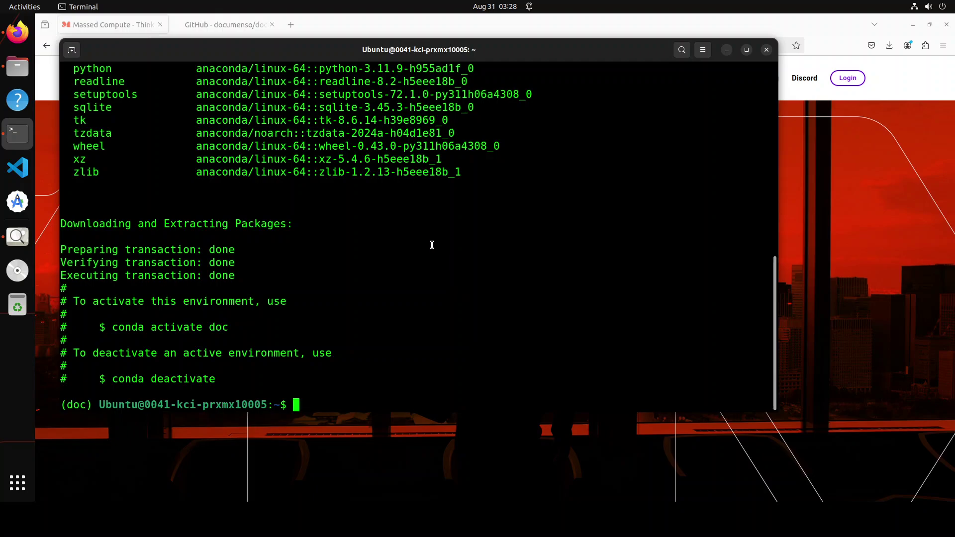
{"action": "right_click", "coordinate": [432, 243]}
{"action": "left_click", "coordinate": [474, 279]}
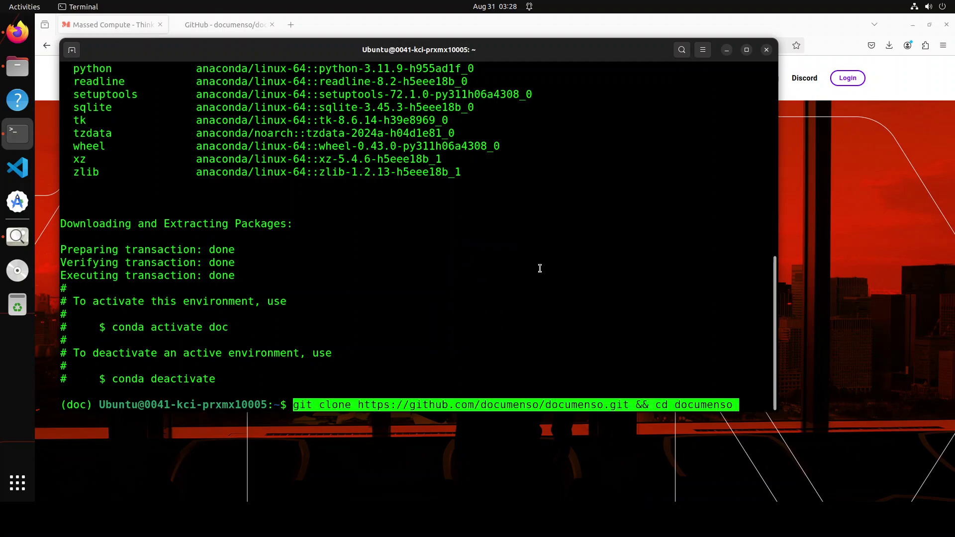
{"action": "key", "text": "Return"}
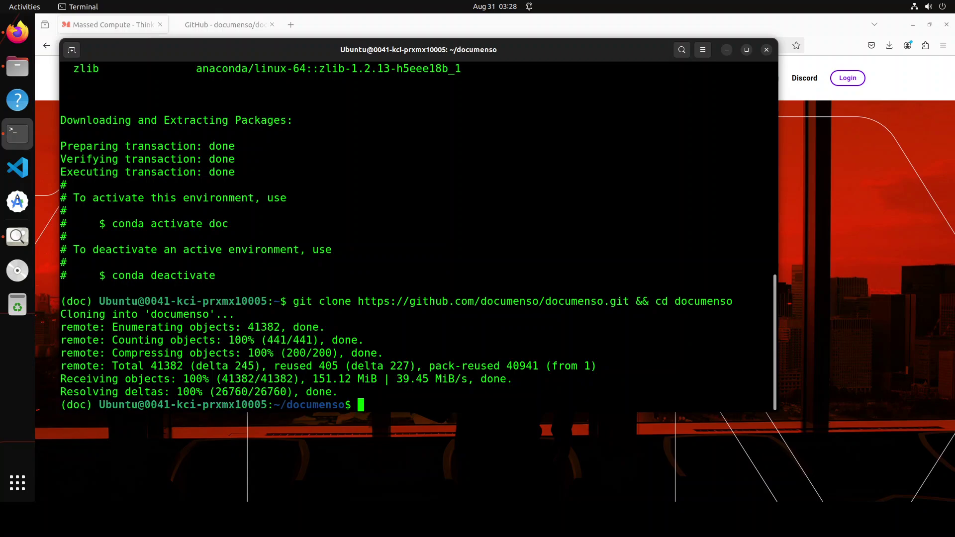
Step: Verify Docker 27.1.2, Node v20.16.0, npm and npx 10.8.1 are installed, then clear the screen
{"action": "type", "text": "clear"}
{"action": "key", "text": "Return"}
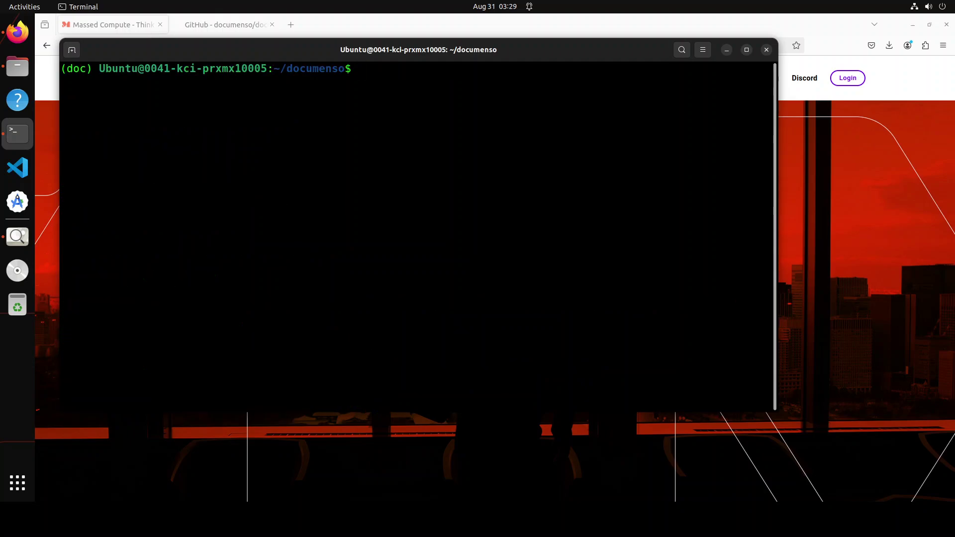
{"action": "type", "text": "docker --version"}
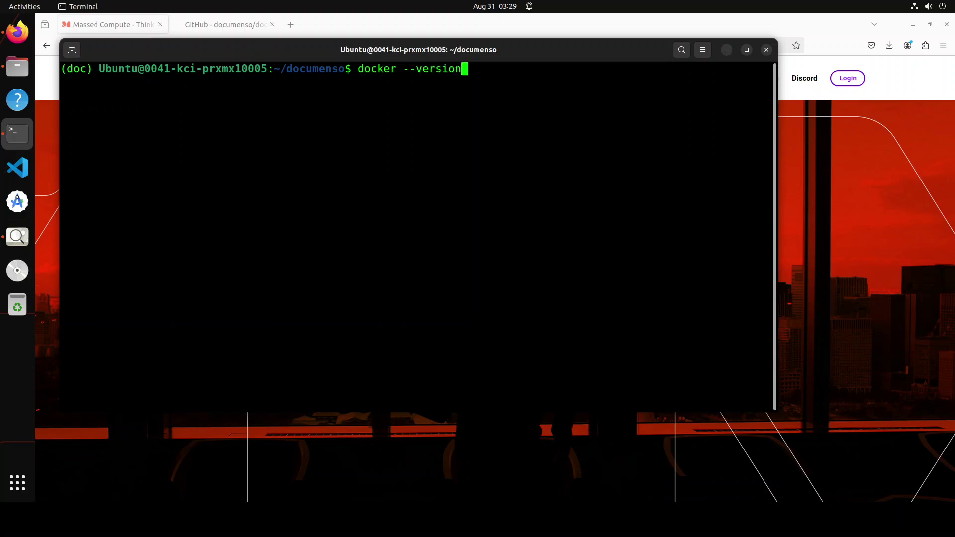
{"action": "key", "text": "Return"}
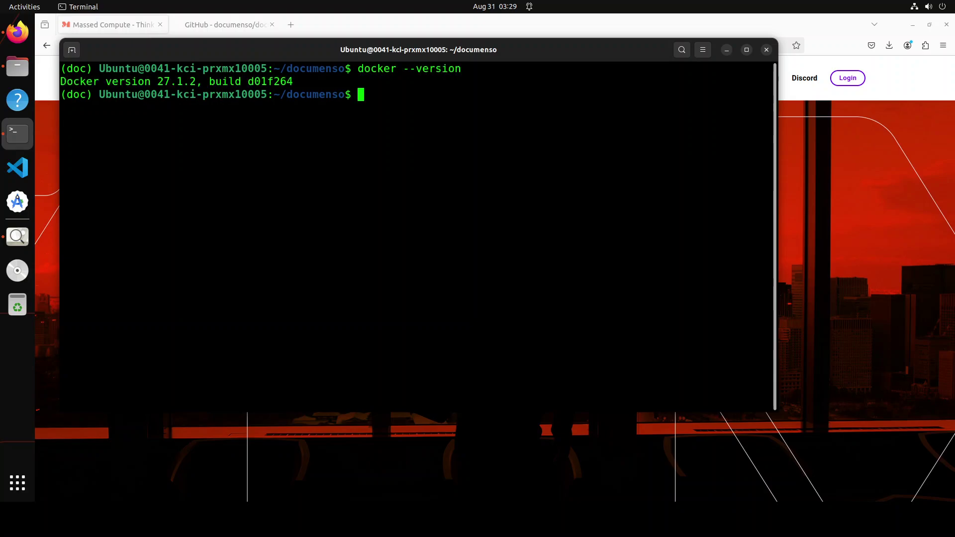
{"action": "type", "text": "node -v"}
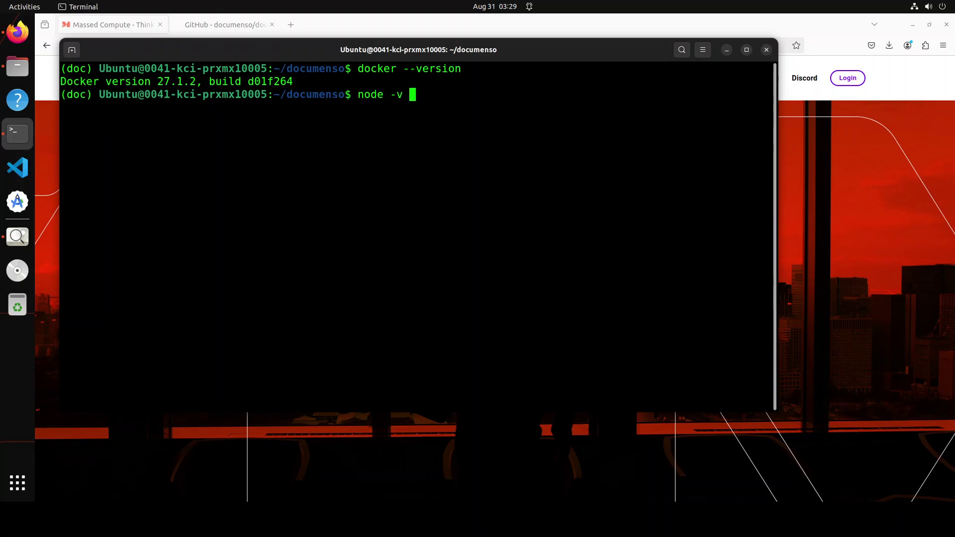
{"action": "key", "text": "Return"}
{"action": "type", "text": "npm -v"}
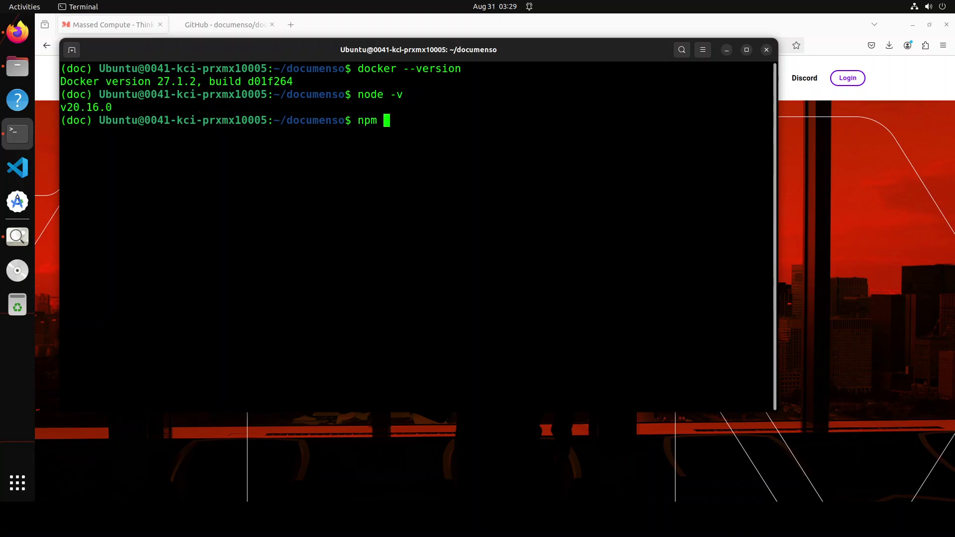
{"action": "key", "text": "Return"}
{"action": "type", "text": "np"}
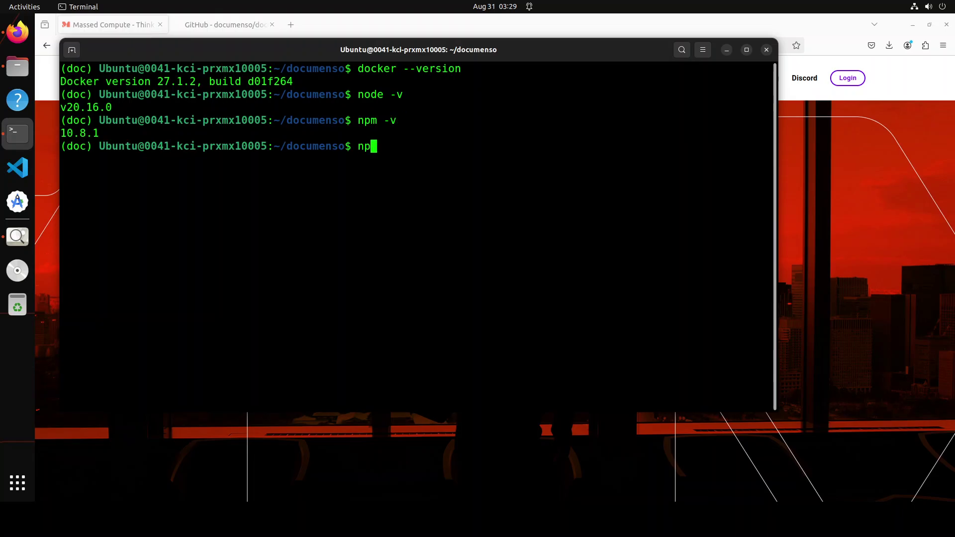
{"action": "type", "text": "x -v"}
{"action": "key", "text": "Return"}
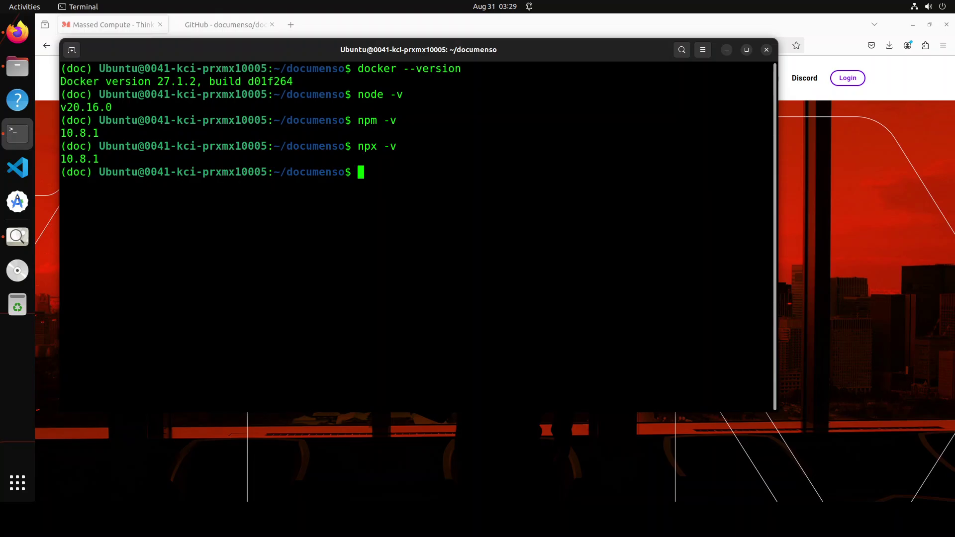
{"action": "type", "text": "clear"}
{"action": "key", "text": "Return"}
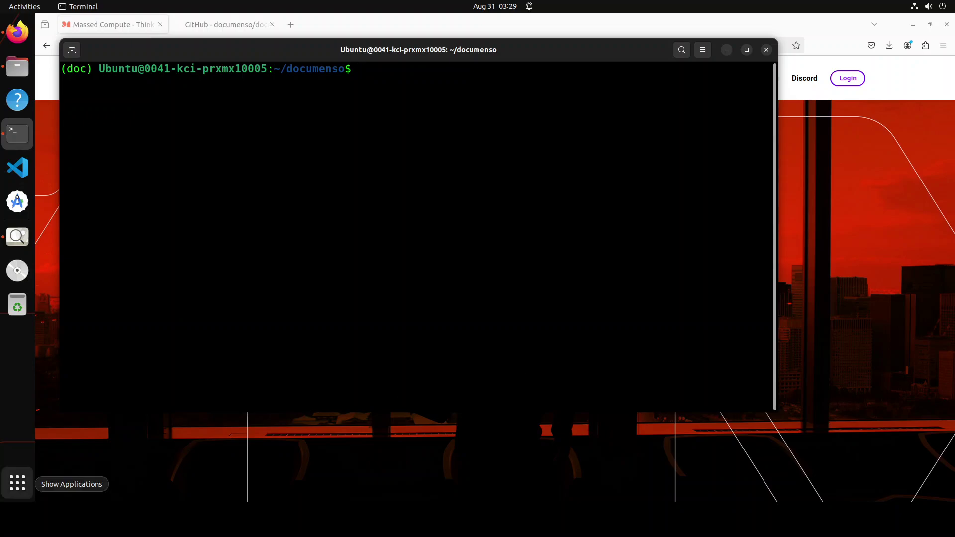
Step: Run the pasted command opening up permissions on the docker socket
{"action": "right_click", "coordinate": [314, 135]}
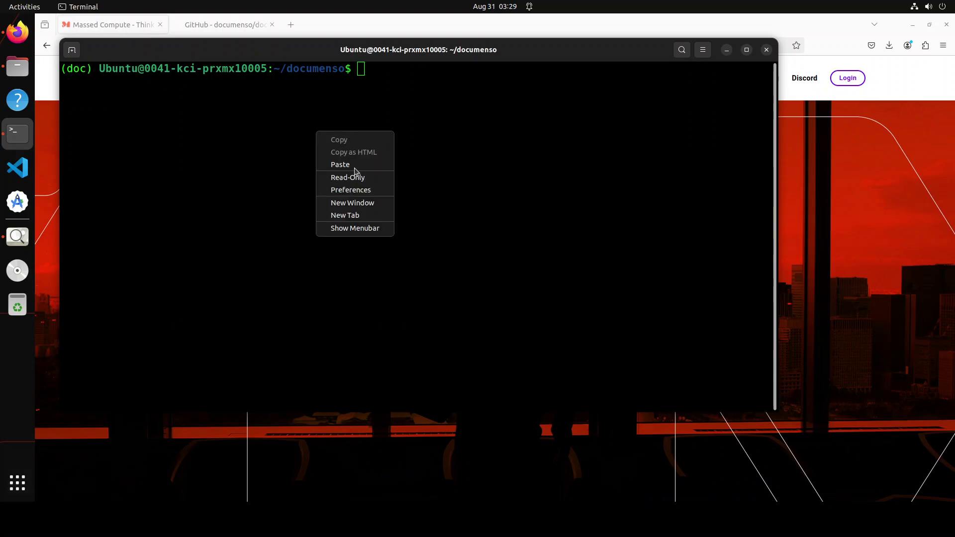
{"action": "left_click", "coordinate": [354, 164]}
{"action": "key", "text": "Return"}
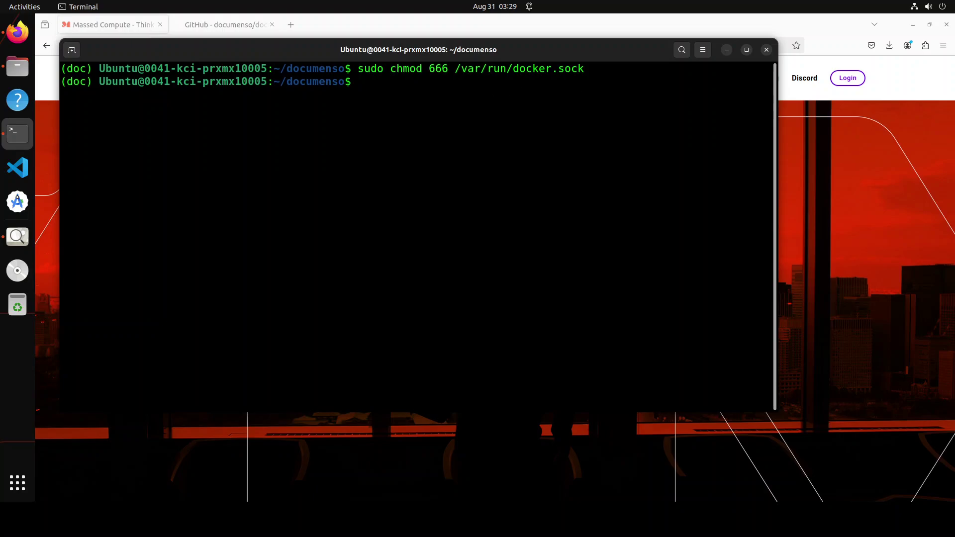
Step: Create the .env file by copying .env.example
{"action": "right_click", "coordinate": [333, 143]}
{"action": "left_click", "coordinate": [377, 176]}
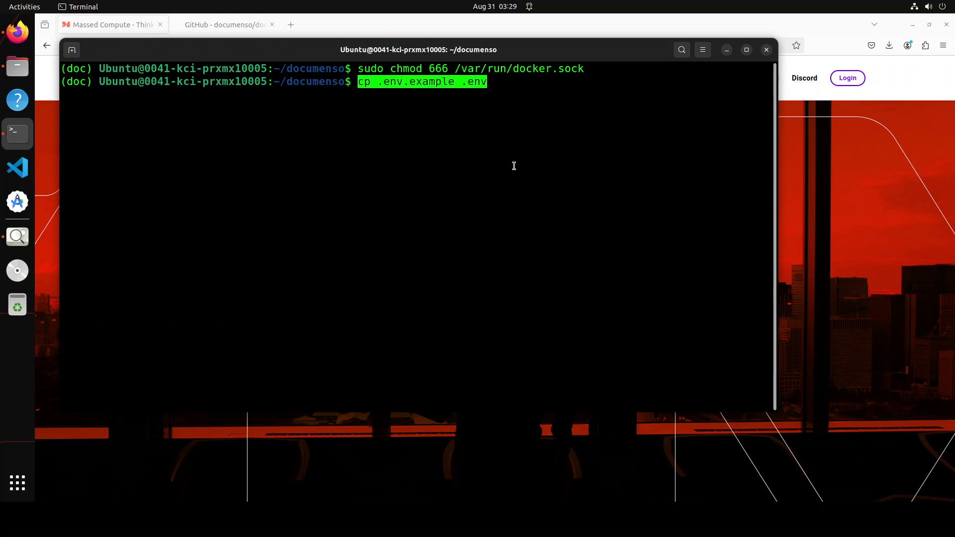
{"action": "key", "text": "Return"}
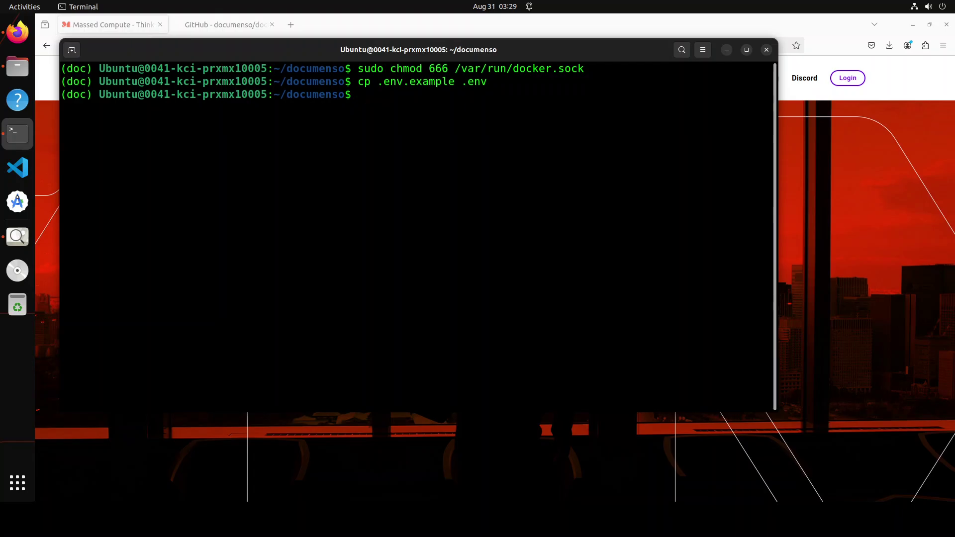
Step: Print .env with cat and scroll up through the database, signing, storage and SMTP settings
{"action": "type", "text": "cat .env"}
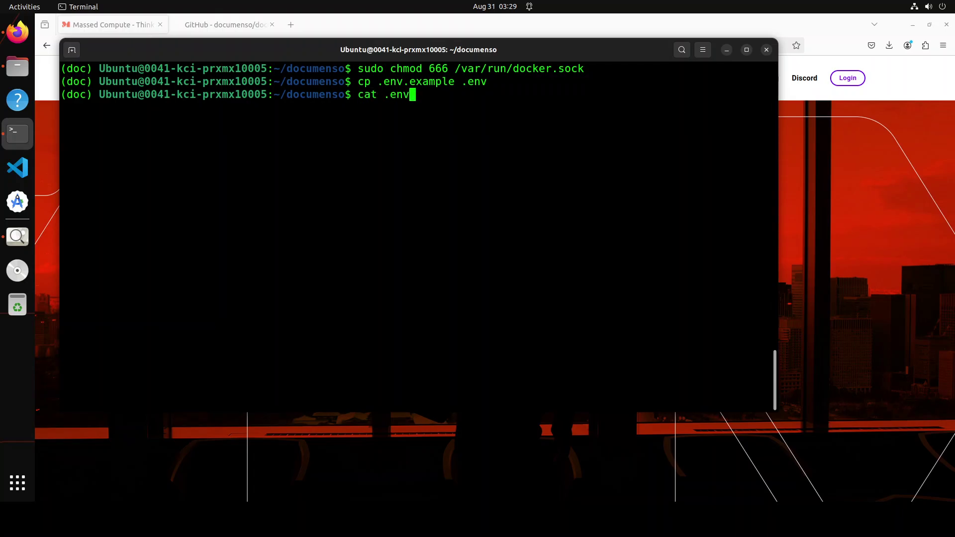
{"action": "key", "text": "Return"}
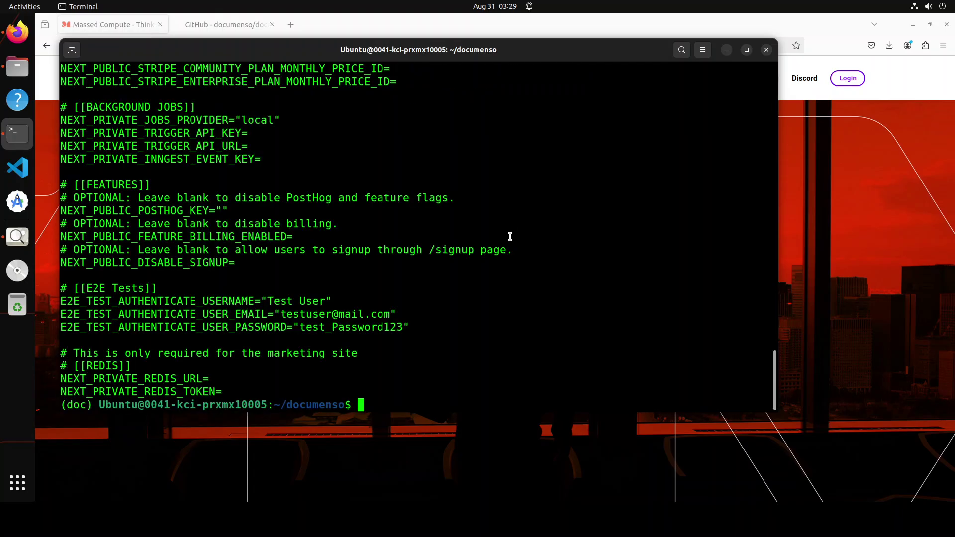
{"action": "scroll", "coordinate": [512, 236], "scroll_direction": "up", "scroll_amount": 2}
{"action": "scroll", "coordinate": [511, 236], "scroll_direction": "up", "scroll_amount": 3}
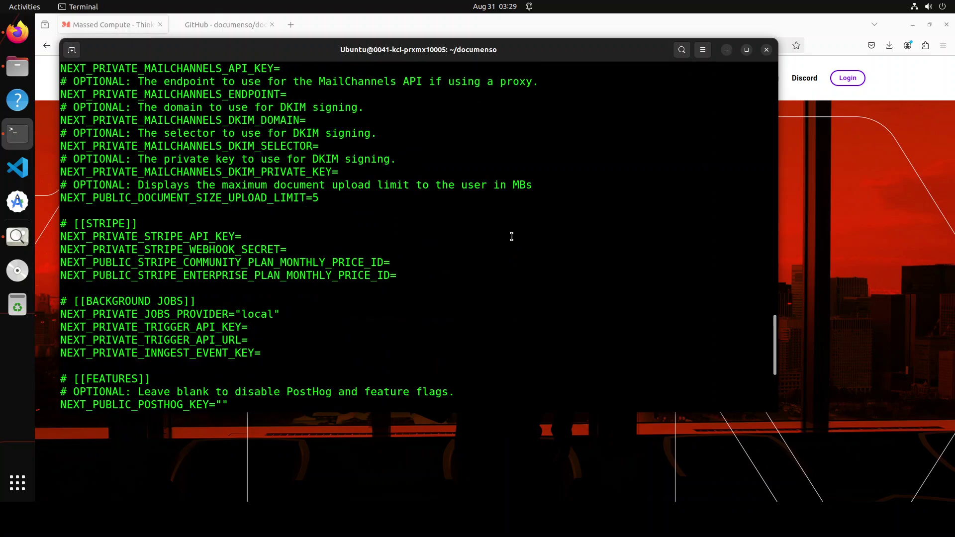
{"action": "scroll", "coordinate": [511, 236], "scroll_direction": "up", "scroll_amount": 7}
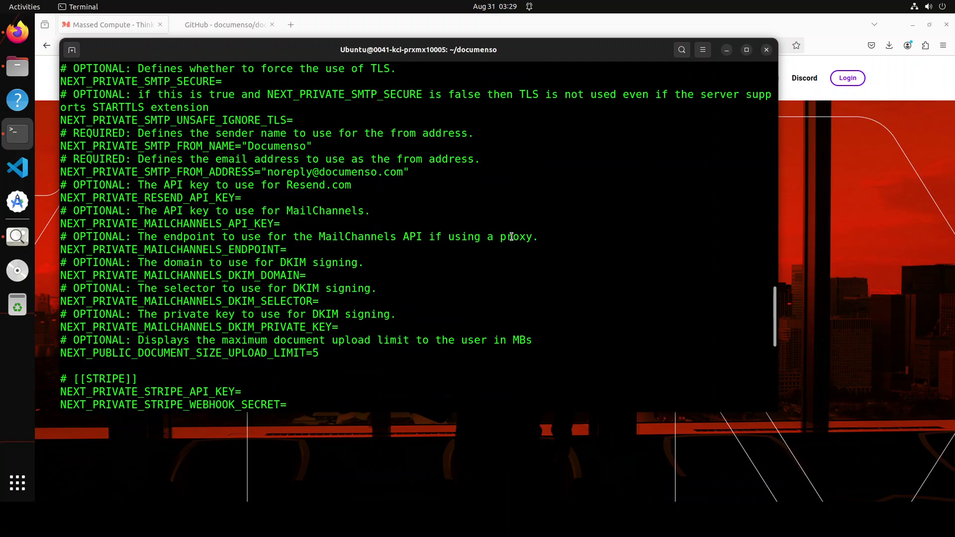
{"action": "scroll", "coordinate": [511, 237], "scroll_direction": "up", "scroll_amount": 14}
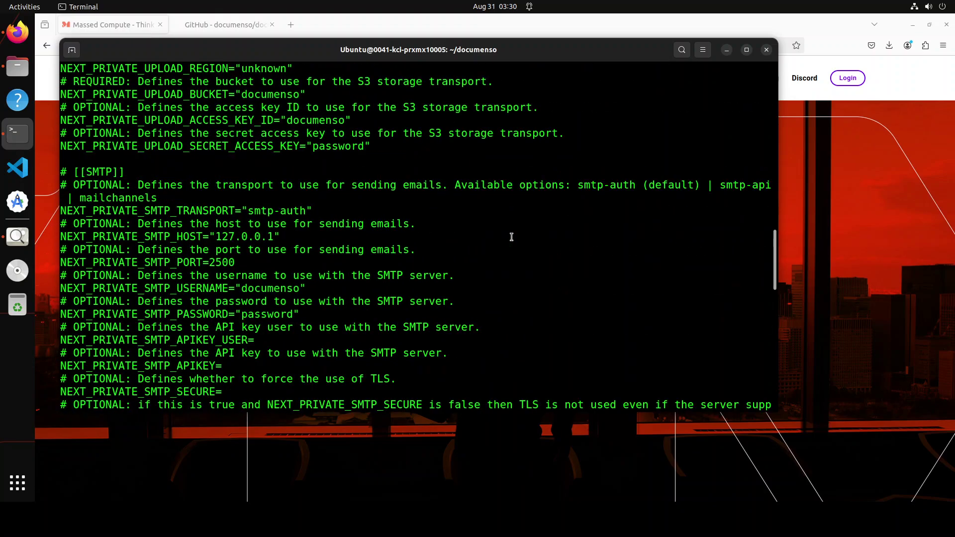
{"action": "scroll", "coordinate": [511, 237], "scroll_direction": "up", "scroll_amount": 1}
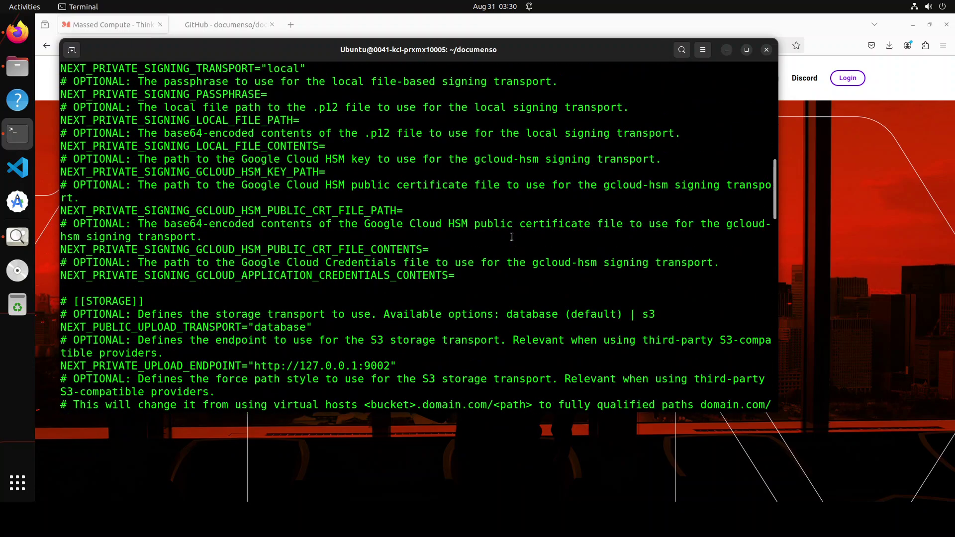
{"action": "scroll", "coordinate": [511, 237], "scroll_direction": "up", "scroll_amount": 3}
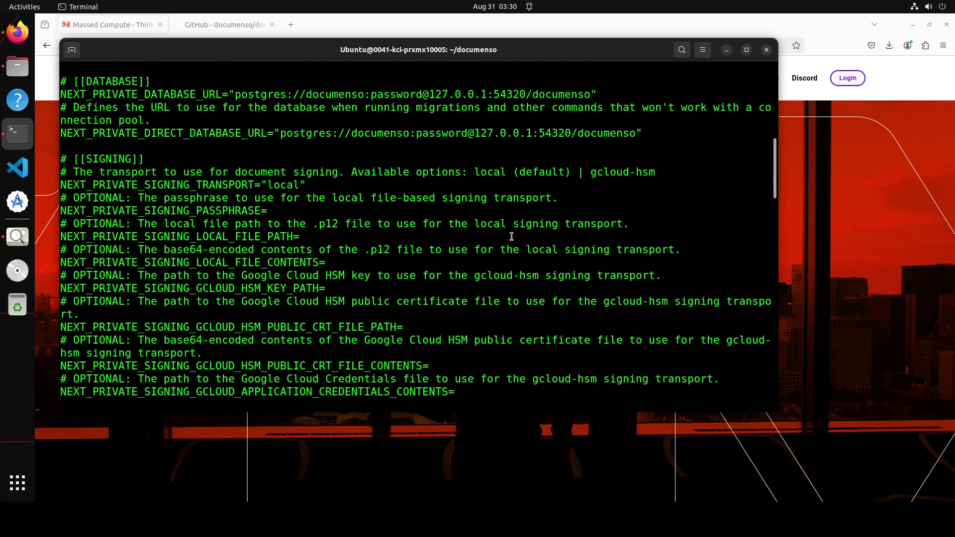
{"action": "scroll", "coordinate": [512, 237], "scroll_direction": "up", "scroll_amount": 8}
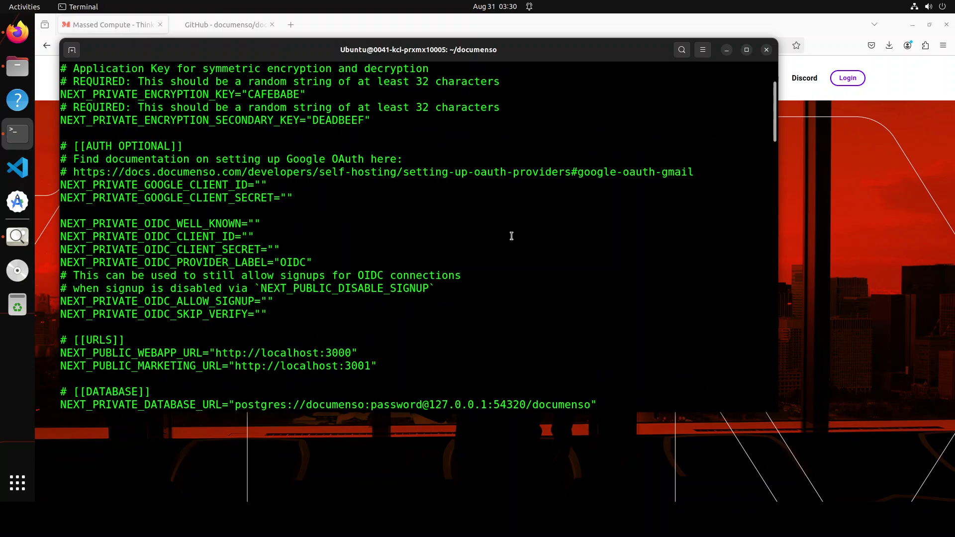
Step: Clear the screen and run npm run dx to install packages, migrate and seed the database
{"action": "type", "text": "clear"}
{"action": "key", "text": "Return"}
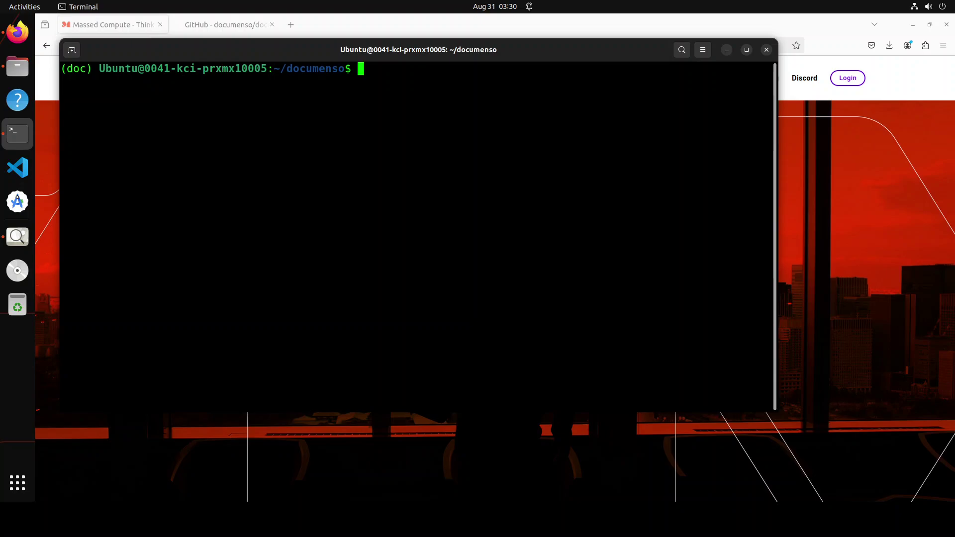
{"action": "right_click", "coordinate": [229, 131]}
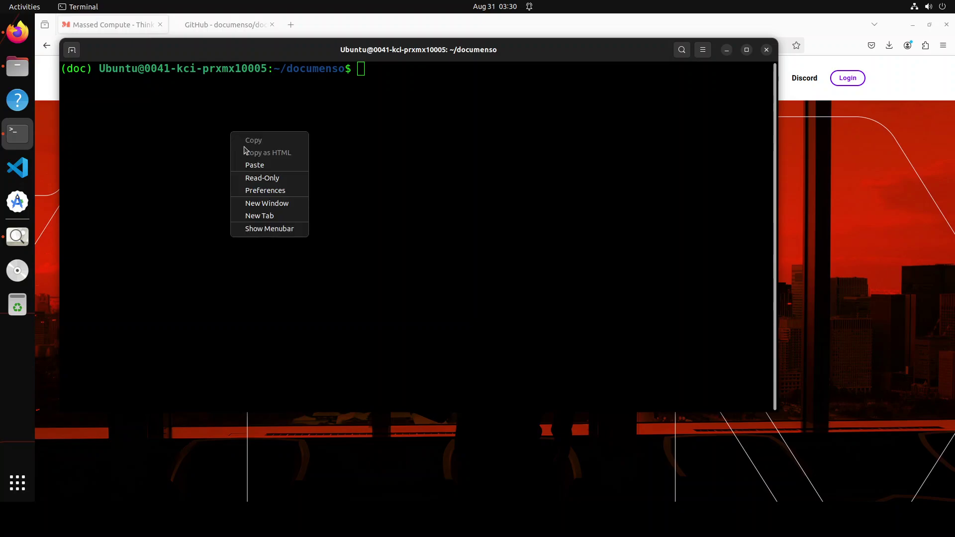
{"action": "left_click", "coordinate": [259, 165]}
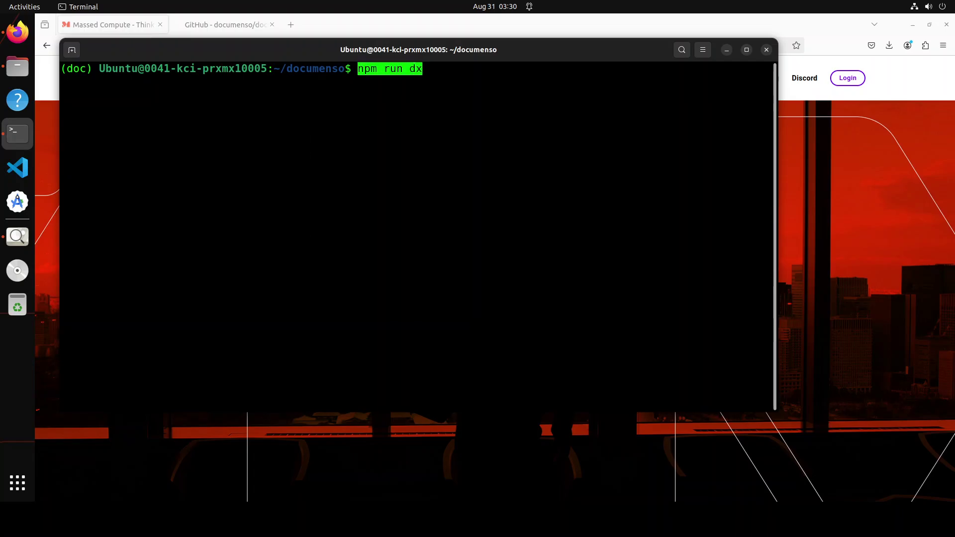
{"action": "key", "text": "Return"}
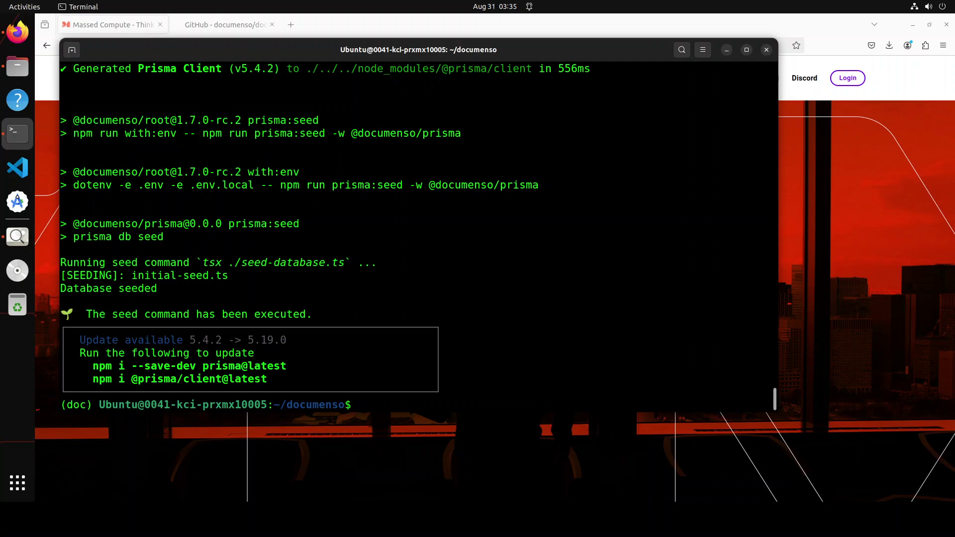
Step: Review the npm run dx migration and seeding output
{"action": "scroll", "coordinate": [777, 358], "scroll_direction": "up", "scroll_amount": 1}
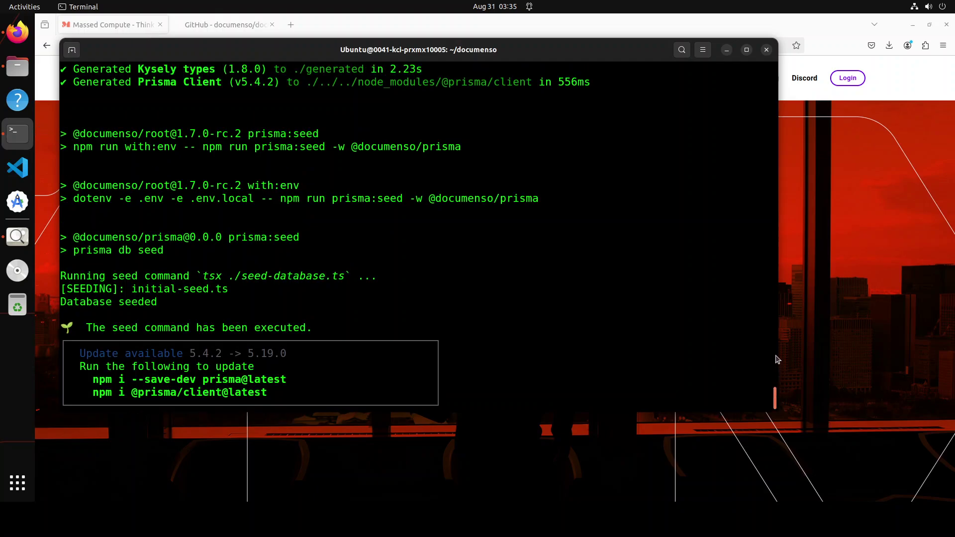
{"action": "left_click_drag", "start_coordinate": [776, 355], "coordinate": [776, 55]}
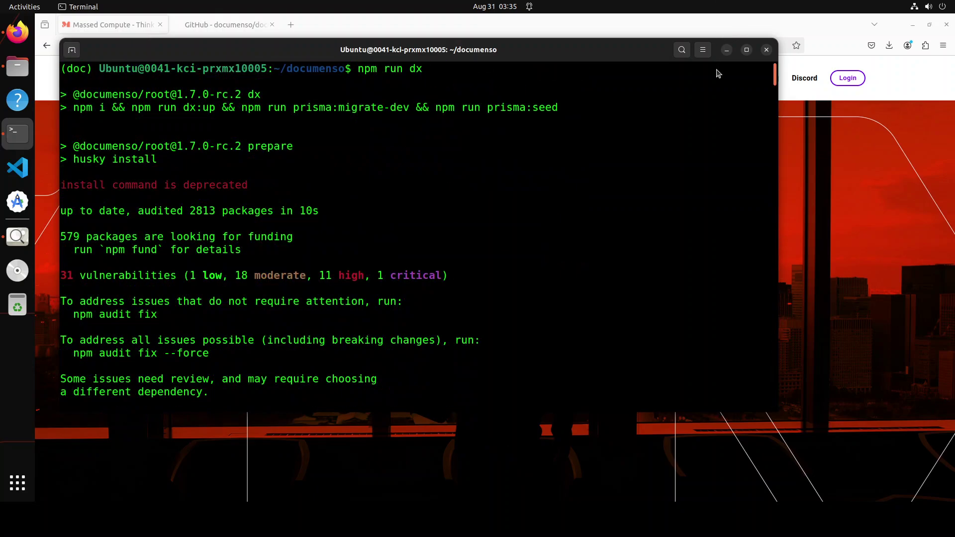
{"action": "scroll", "coordinate": [724, 139], "scroll_direction": "down", "scroll_amount": 15}
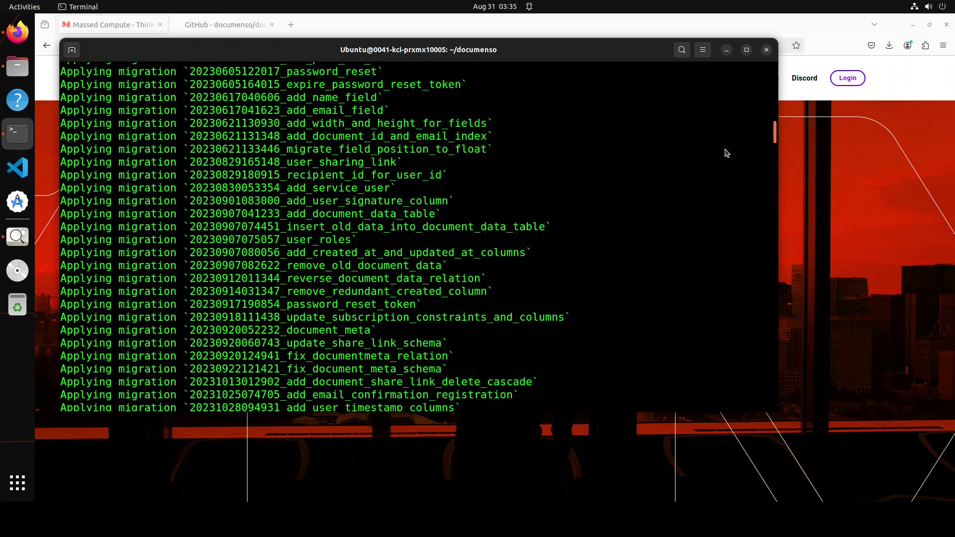
{"action": "scroll", "coordinate": [726, 152], "scroll_direction": "down", "scroll_amount": 20}
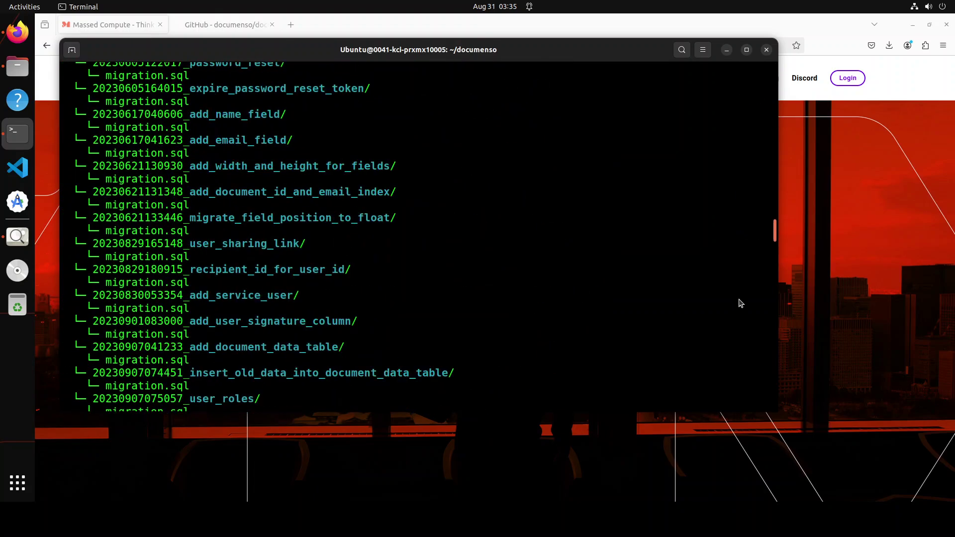
{"action": "scroll", "coordinate": [739, 304], "scroll_direction": "down", "scroll_amount": 20}
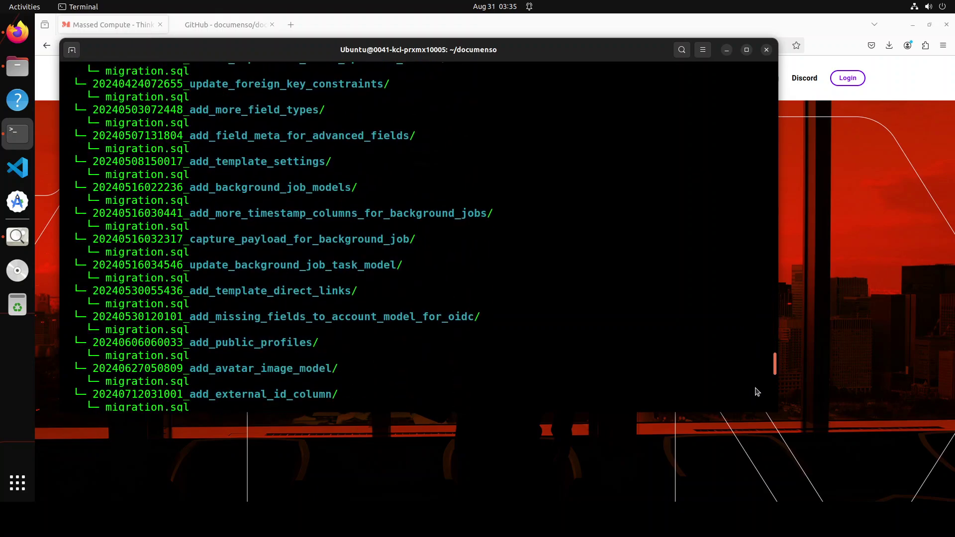
{"action": "scroll", "coordinate": [757, 392], "scroll_direction": "down", "scroll_amount": 20}
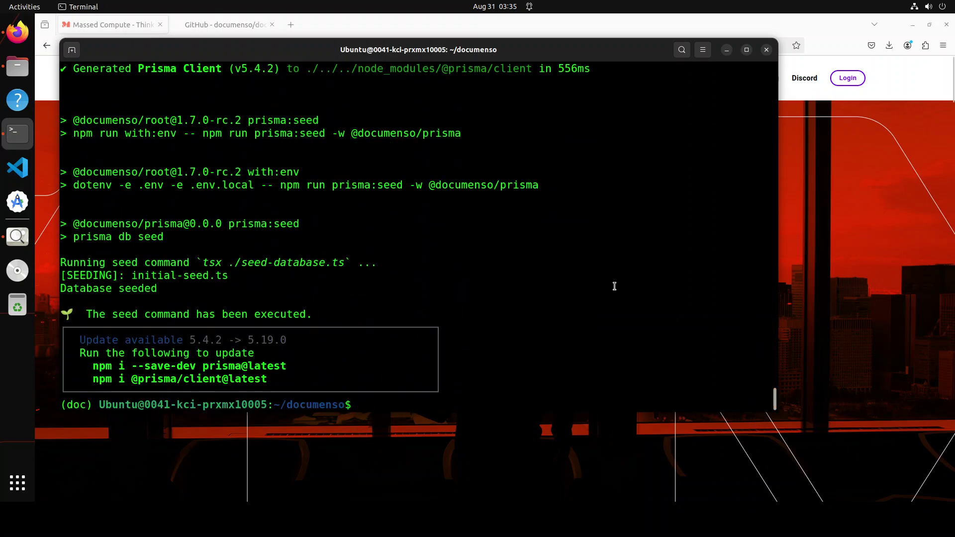
{"action": "right_click", "coordinate": [480, 259]}
Step: Paste and run npm run dev to start the Documenso server on localhost:3000
{"action": "left_click", "coordinate": [505, 292]}
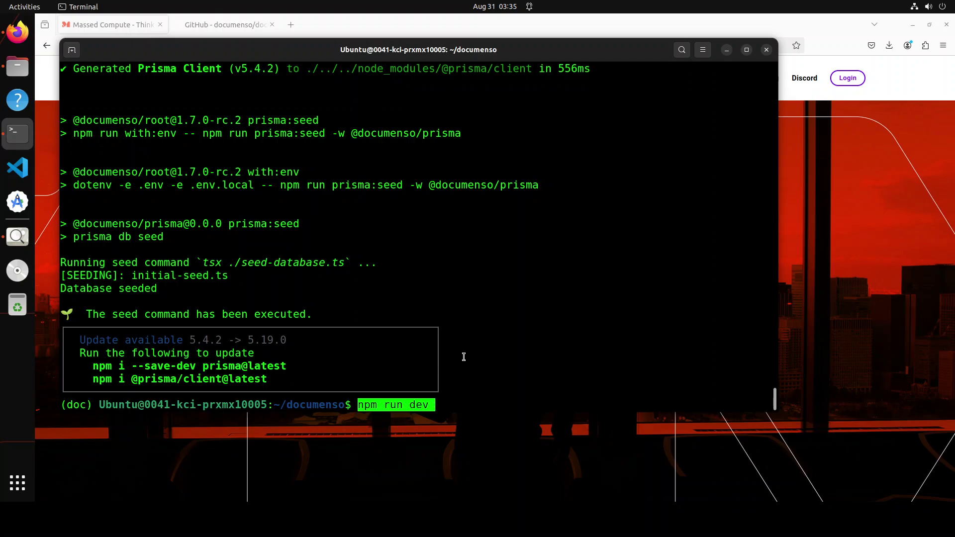
{"action": "key", "text": "Return"}
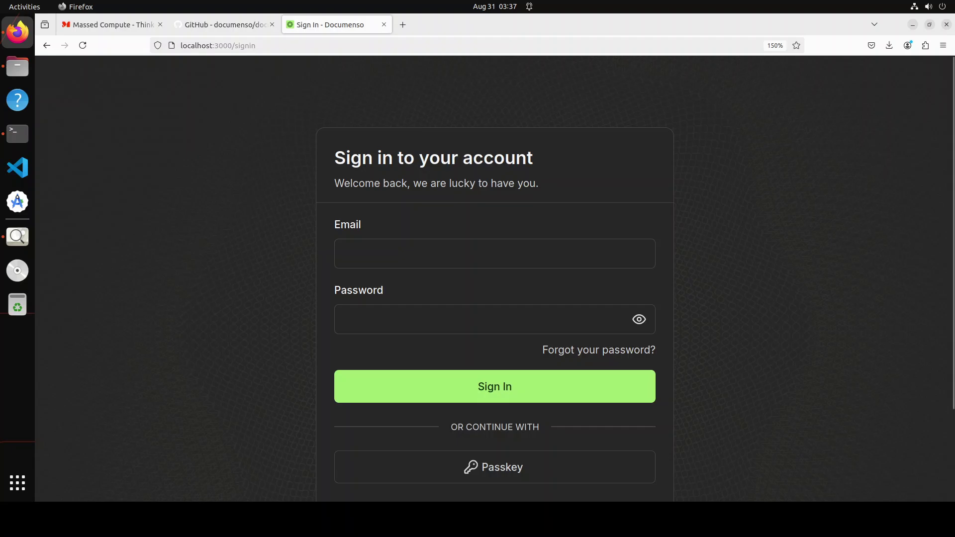
{"action": "left_click", "coordinate": [17, 143]}
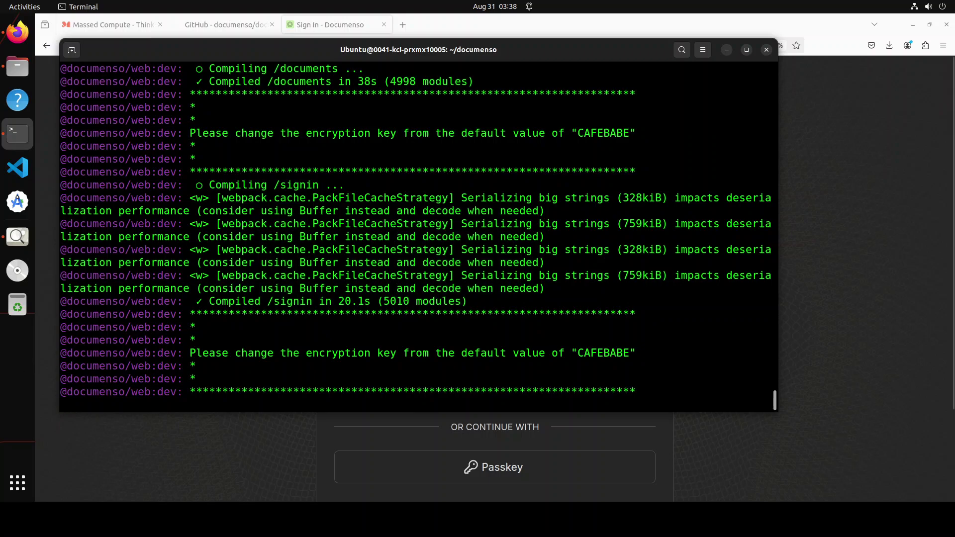
{"action": "left_click", "coordinate": [45, 367]}
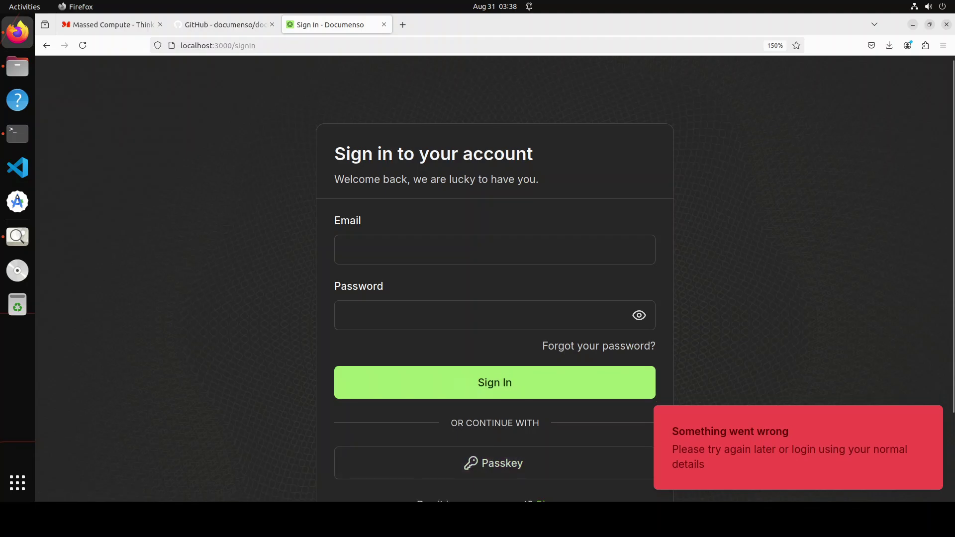
{"action": "scroll", "coordinate": [495, 279], "scroll_direction": "down", "scroll_amount": 3}
{"action": "scroll", "coordinate": [495, 278], "scroll_direction": "down", "scroll_amount": 1}
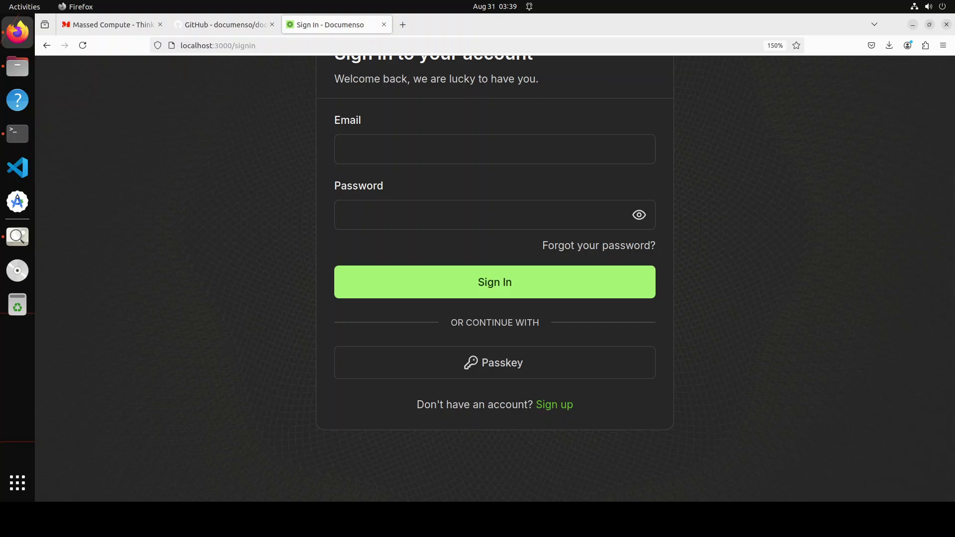
Step: Open the sign-up page and enter the account holder's full name and e-mail address
{"action": "left_click", "coordinate": [554, 404]}
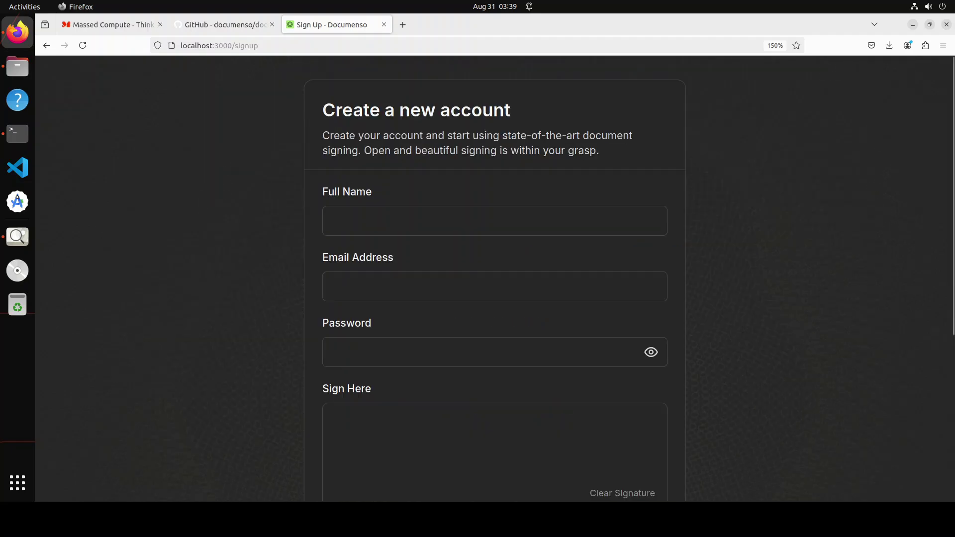
{"action": "left_click", "coordinate": [411, 227]}
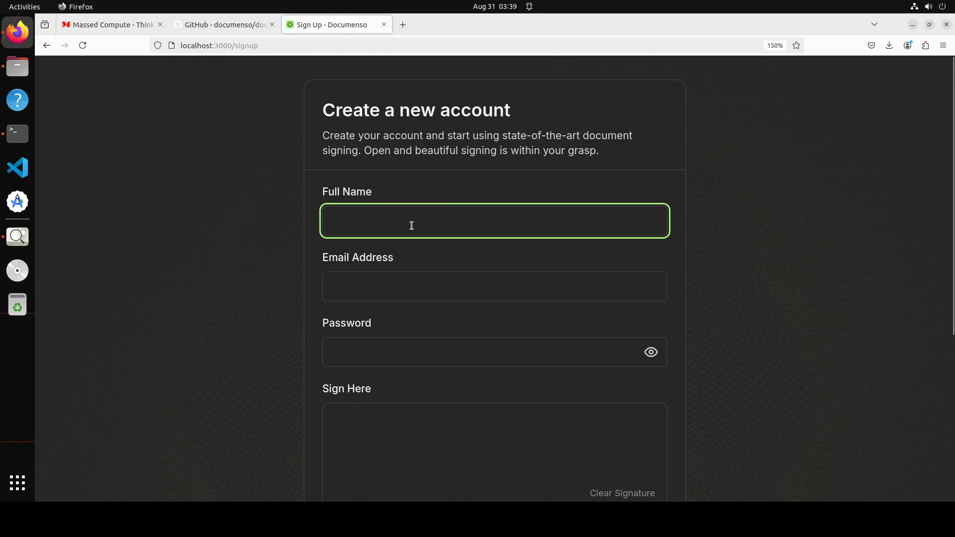
{"action": "type", "text": "Fahd Mirza"}
{"action": "key", "text": "Tab"}
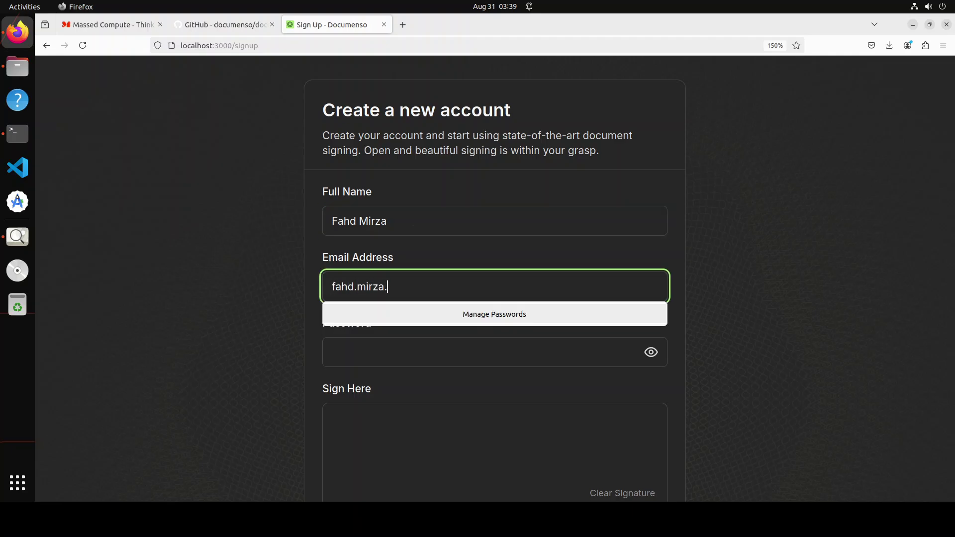
{"action": "key", "text": "Tab"}
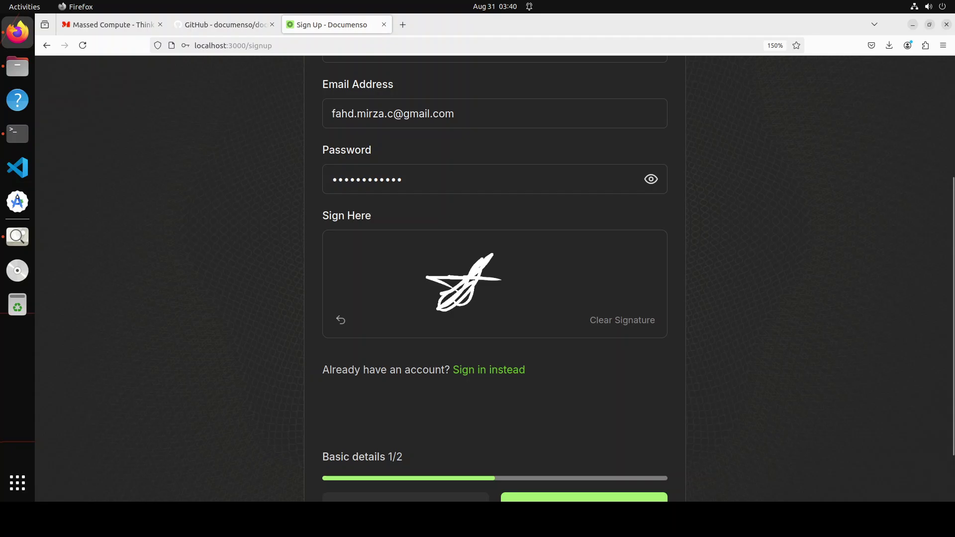
Step: Clear the signature pad and draw an F as the new signature
{"action": "left_click", "coordinate": [607, 321]}
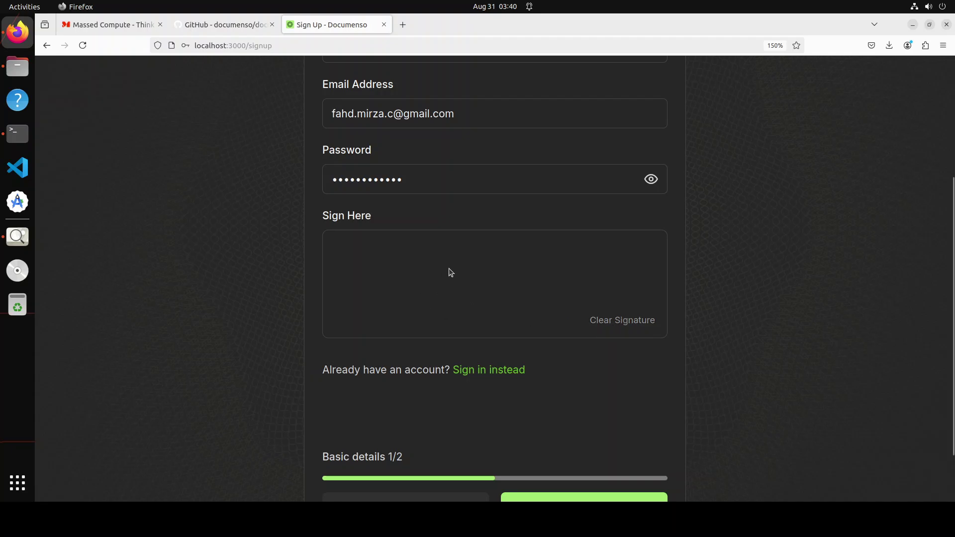
{"action": "left_click_drag", "start_coordinate": [443, 262], "coordinate": [446, 302]}
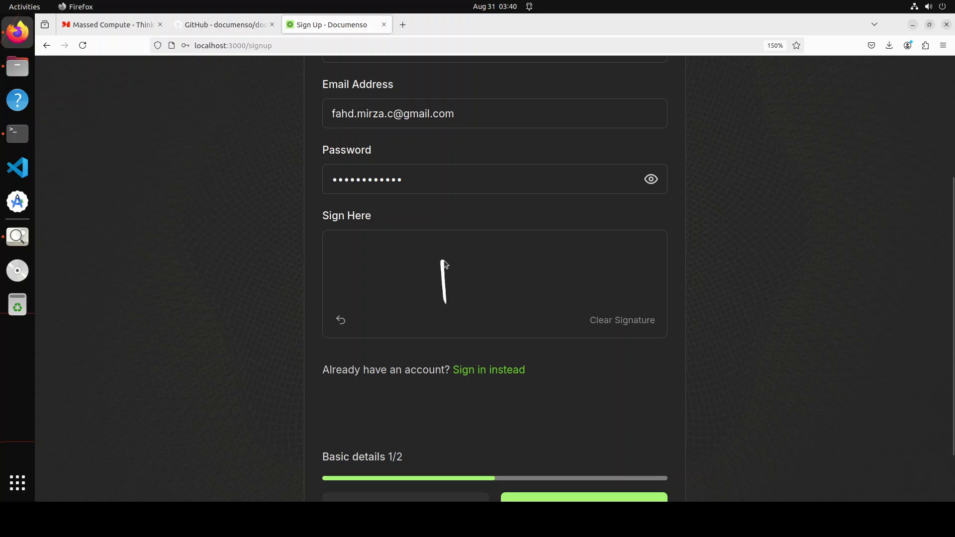
{"action": "mouse_move", "coordinate": [443, 260]}
{"action": "left_mouse_down"}
{"action": "mouse_move", "coordinate": [478, 259]}
{"action": "mouse_move", "coordinate": [472, 280]}
{"action": "left_mouse_up"}
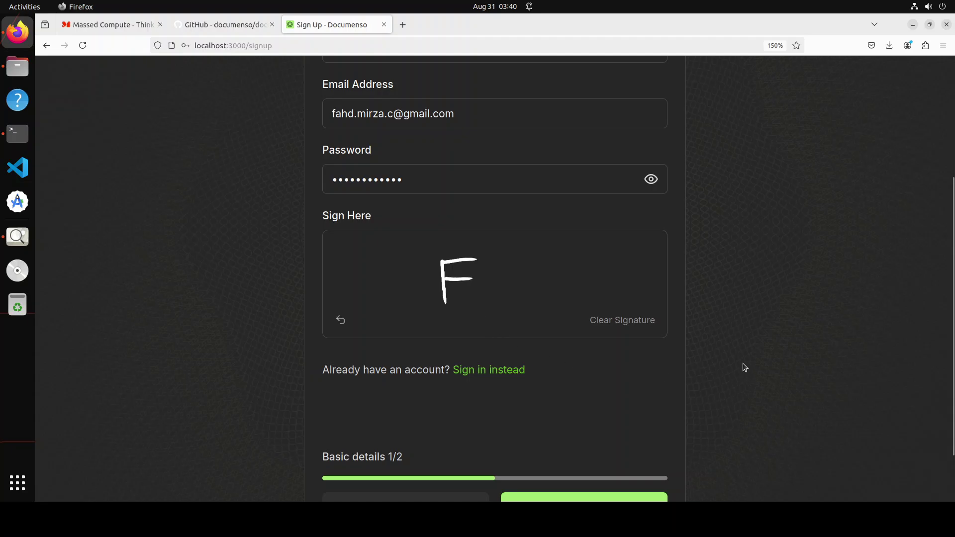
{"action": "scroll", "coordinate": [745, 367], "scroll_direction": "down", "scroll_amount": 2}
Step: Advance to the username step, enter a public profile username, and complete registration
{"action": "left_click", "coordinate": [585, 444]}
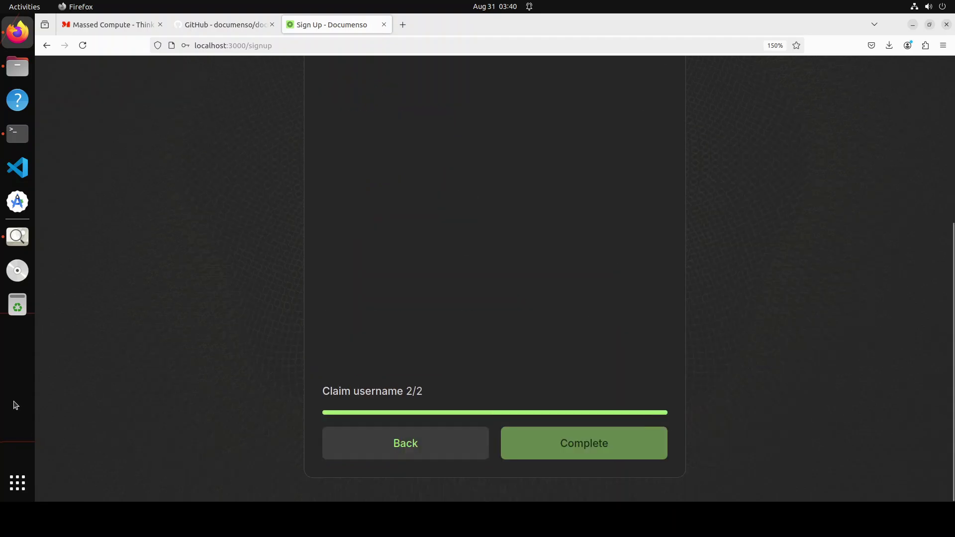
{"action": "scroll", "coordinate": [277, 346], "scroll_direction": "up", "scroll_amount": 5}
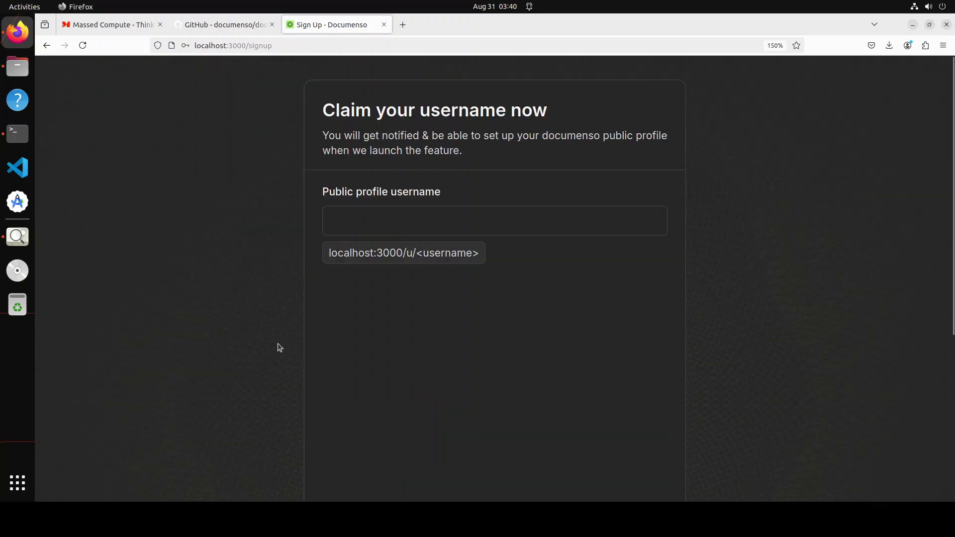
{"action": "left_click", "coordinate": [376, 221]}
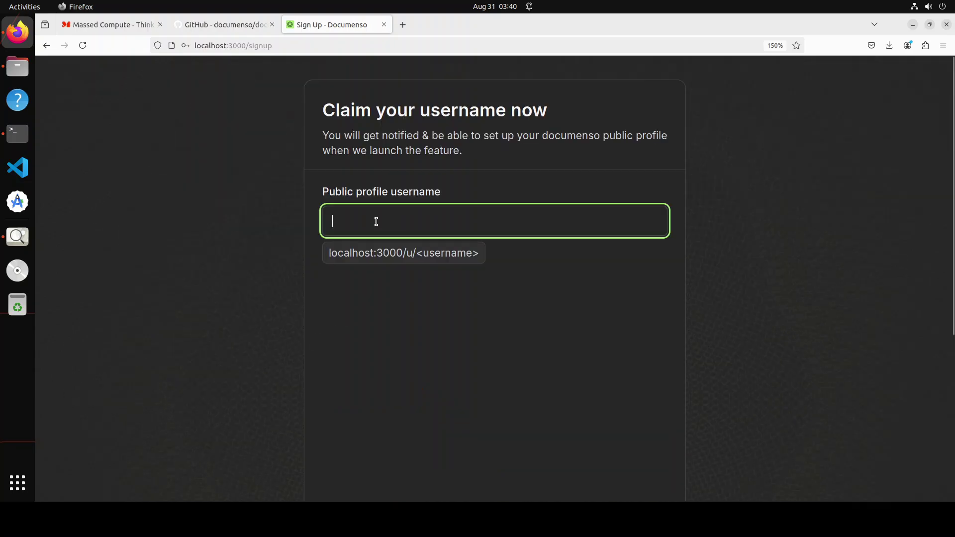
{"action": "type", "text": "fahdmirza"}
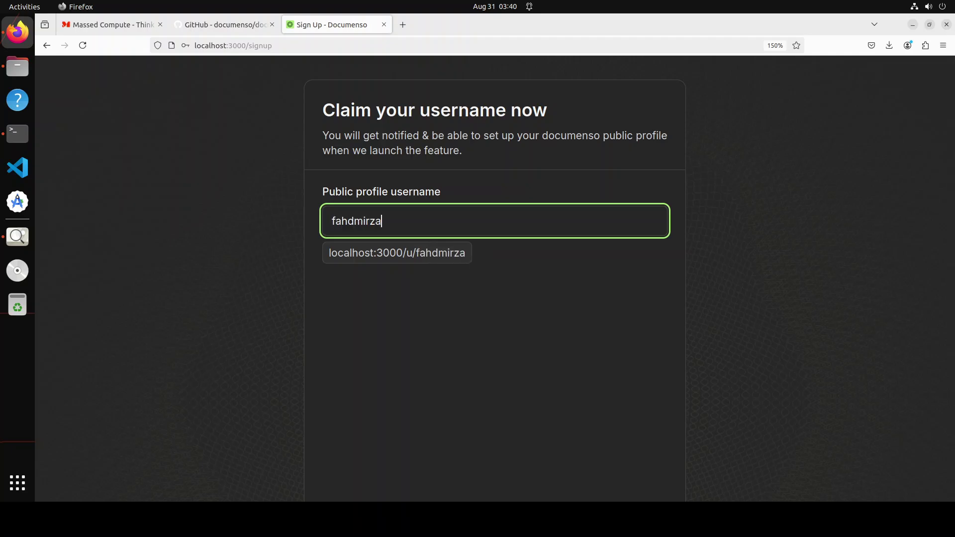
{"action": "scroll", "coordinate": [654, 365], "scroll_direction": "down", "scroll_amount": 1}
{"action": "scroll", "coordinate": [654, 365], "scroll_direction": "down", "scroll_amount": 5}
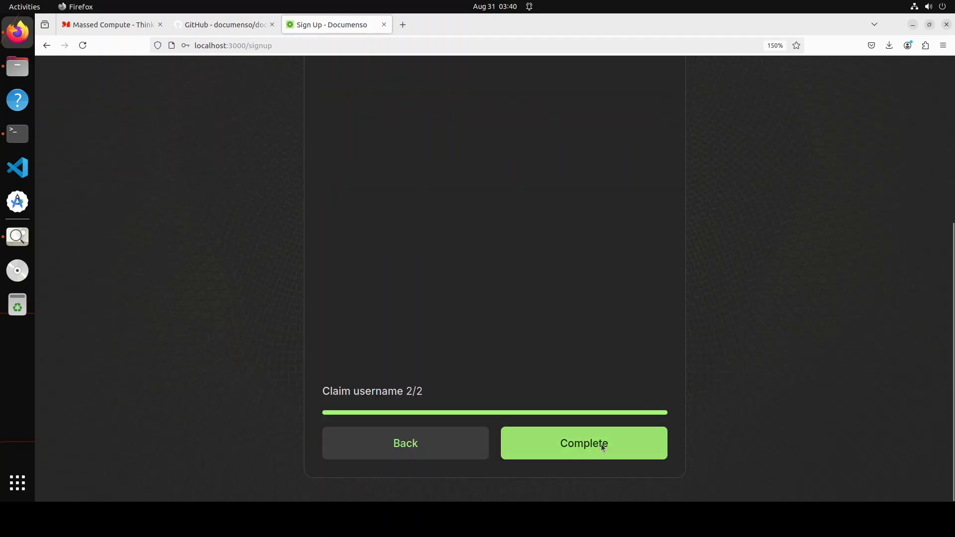
{"action": "left_click", "coordinate": [601, 444]}
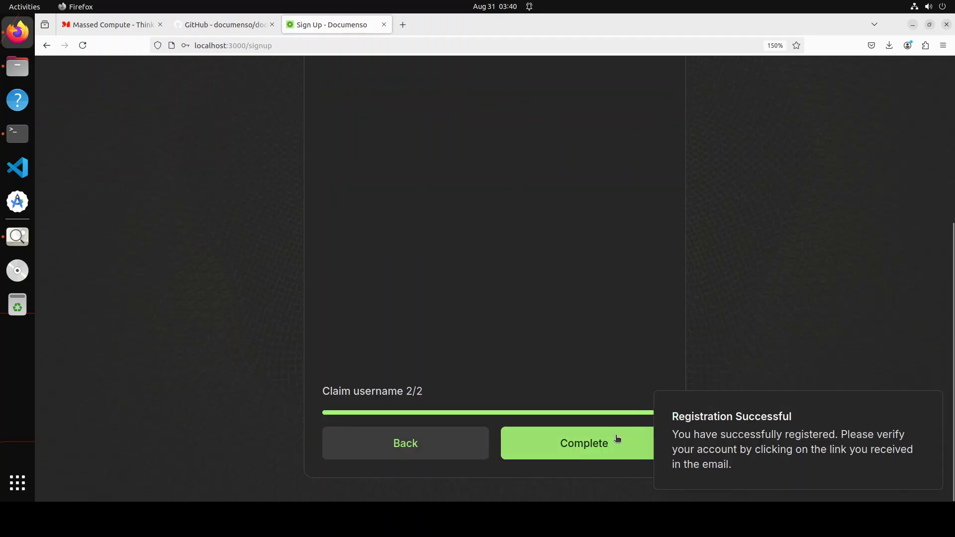
{"action": "mouse_move", "coordinate": [891, 436]}
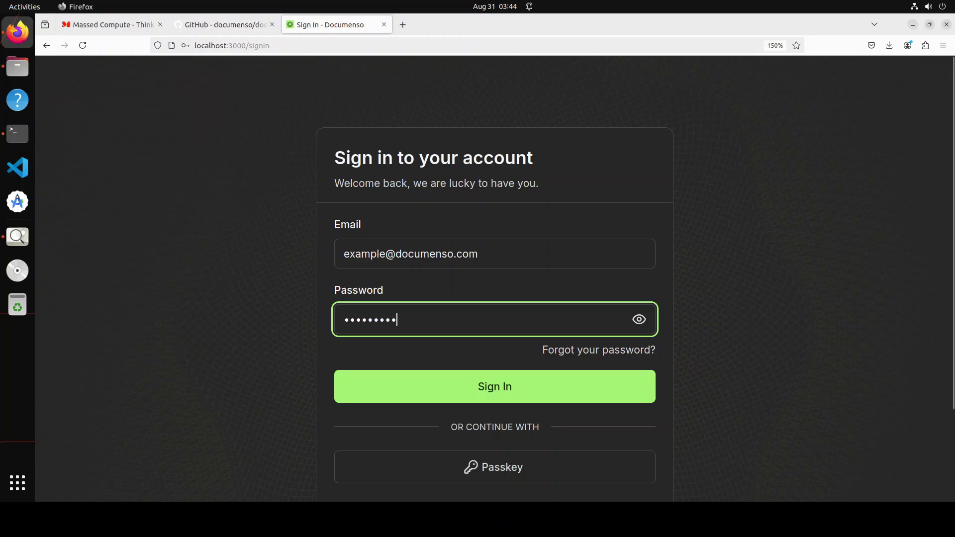
Step: Select the prefilled sign-in e-mail for replacement and reveal the password to check it
{"action": "left_click_drag", "start_coordinate": [477, 255], "coordinate": [435, 255]}
{"action": "left_click_drag", "start_coordinate": [352, 254], "coordinate": [337, 254]}
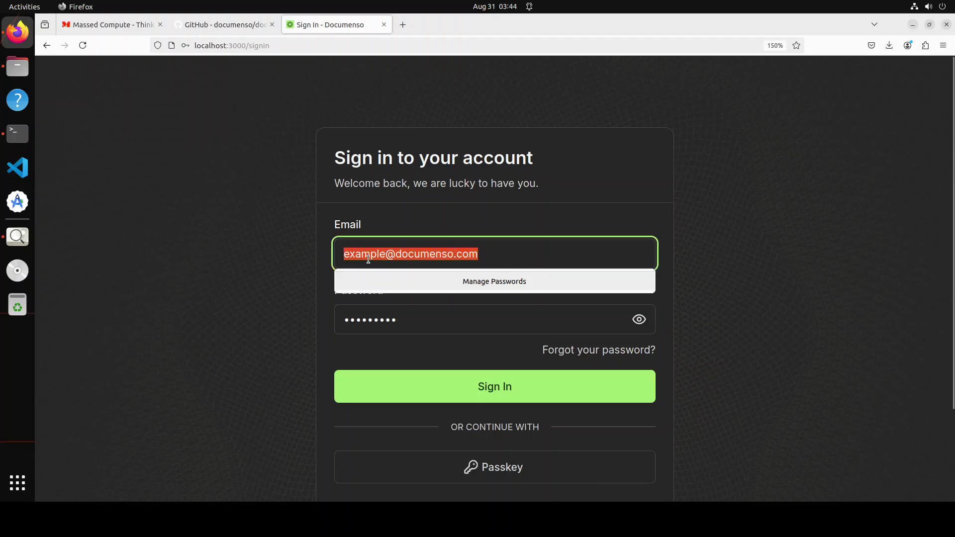
{"action": "left_click", "coordinate": [639, 320]}
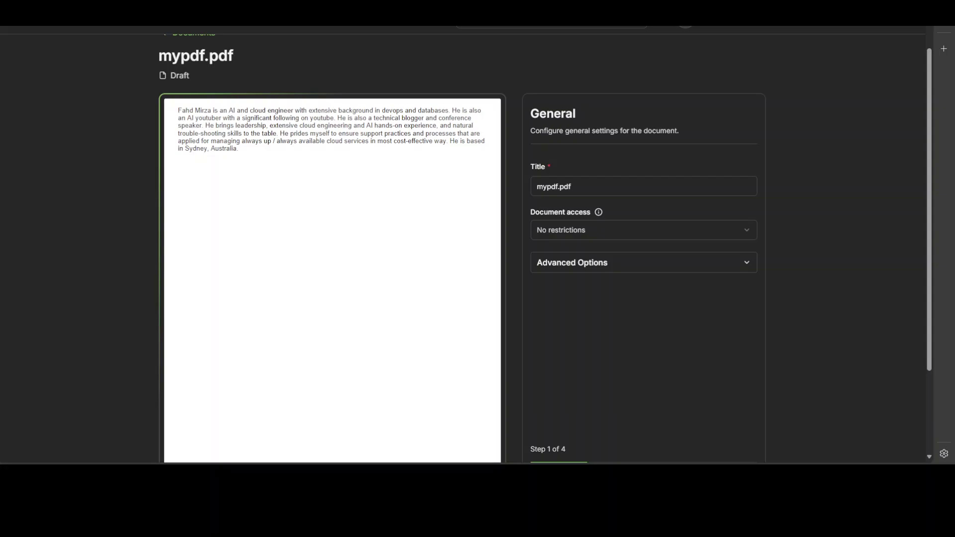
Step: Add yourself as mypdf.pdf's only signer and advance to the Add Fields step
{"action": "scroll", "coordinate": [478, 248], "scroll_direction": "down", "scroll_amount": 1}
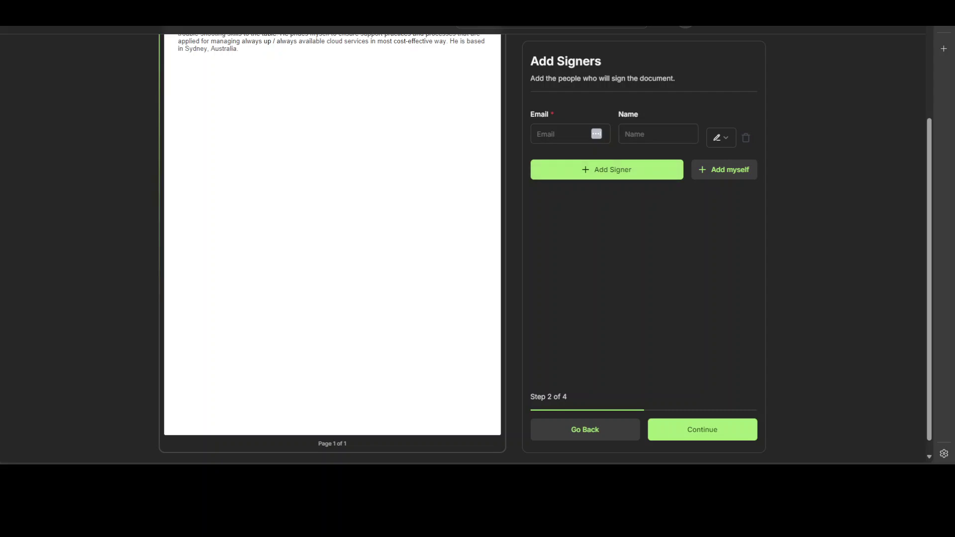
{"action": "left_click", "coordinate": [724, 170]}
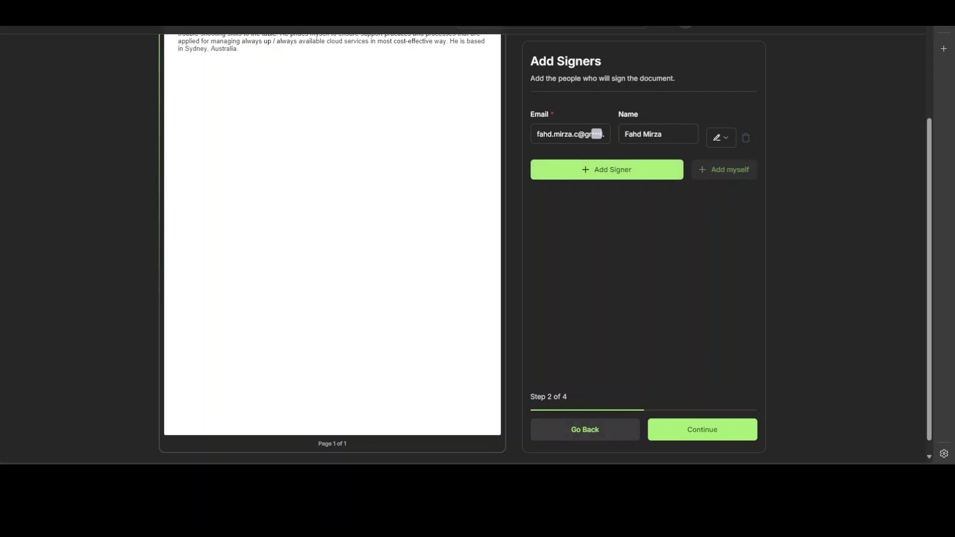
{"action": "key", "text": "Return"}
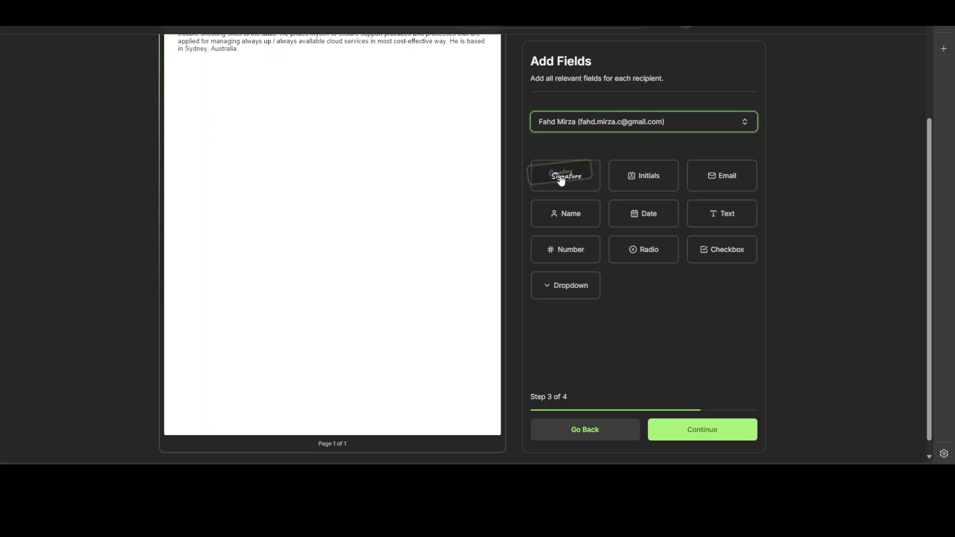
Step: Place a signature field near the top right of mypdf.pdf's page and continue to the final step
{"action": "mouse_move", "coordinate": [561, 182]}
{"action": "left_mouse_down"}
{"action": "mouse_move", "coordinate": [462, 119]}
{"action": "mouse_move", "coordinate": [440, 70]}
{"action": "left_mouse_up"}
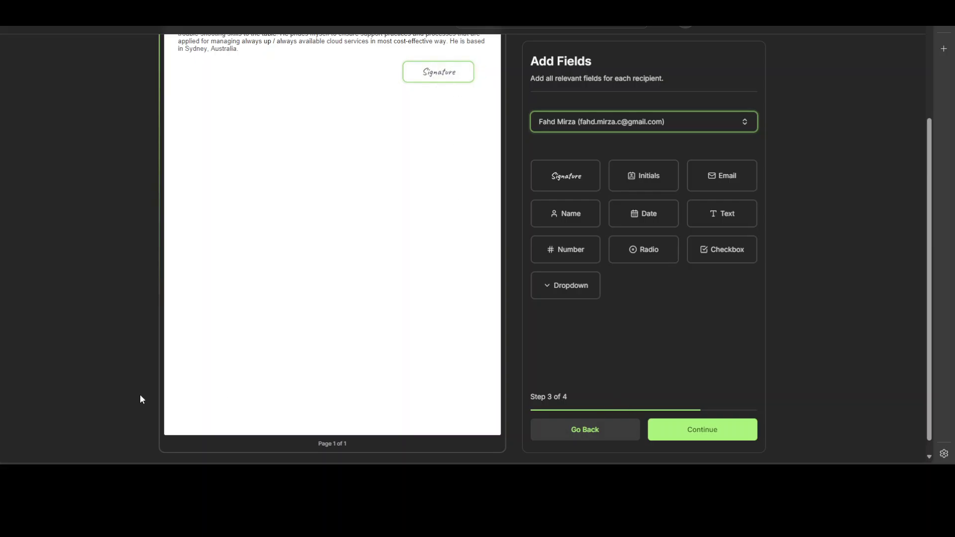
{"action": "scroll", "coordinate": [545, 244], "scroll_direction": "down", "scroll_amount": 1}
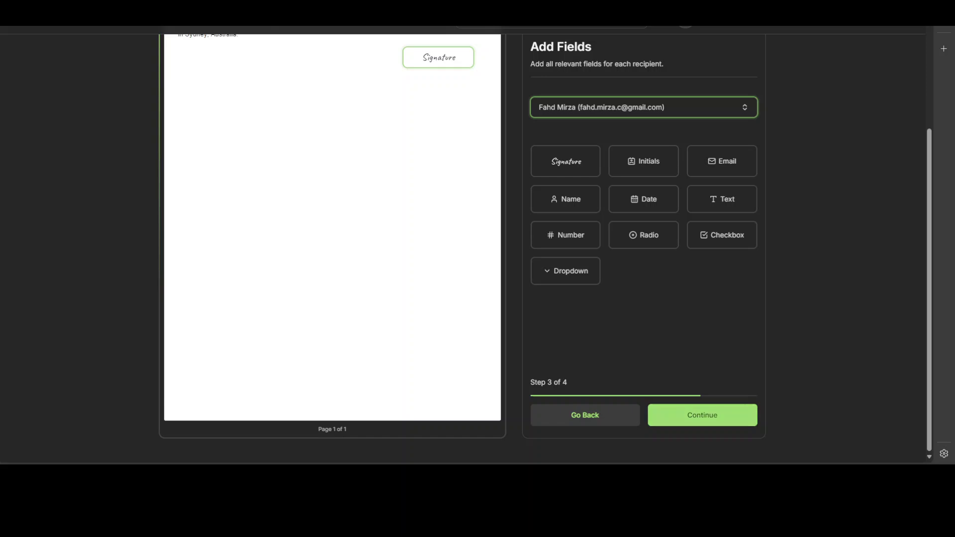
{"action": "left_click", "coordinate": [710, 417]}
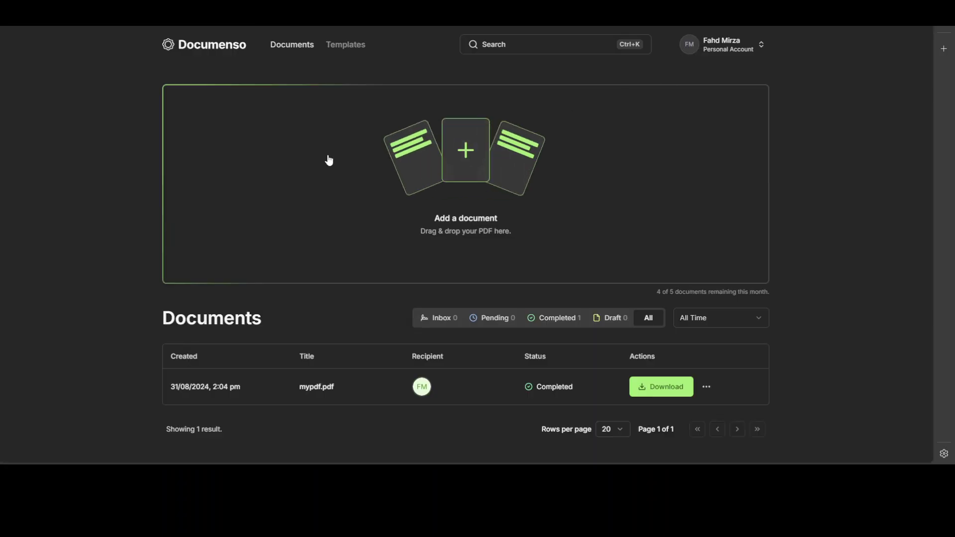
Step: Go to the Templates page, which shows no templates yet
{"action": "left_click", "coordinate": [345, 46]}
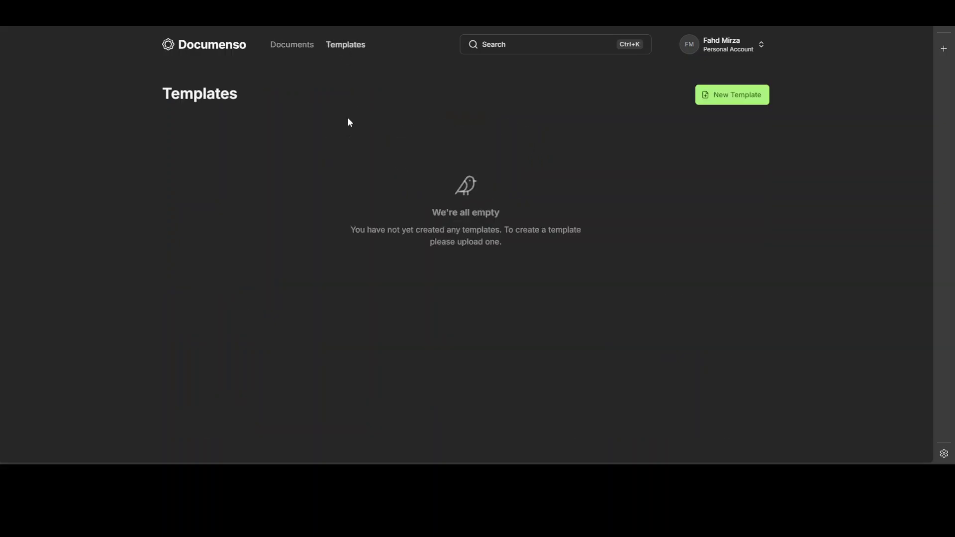